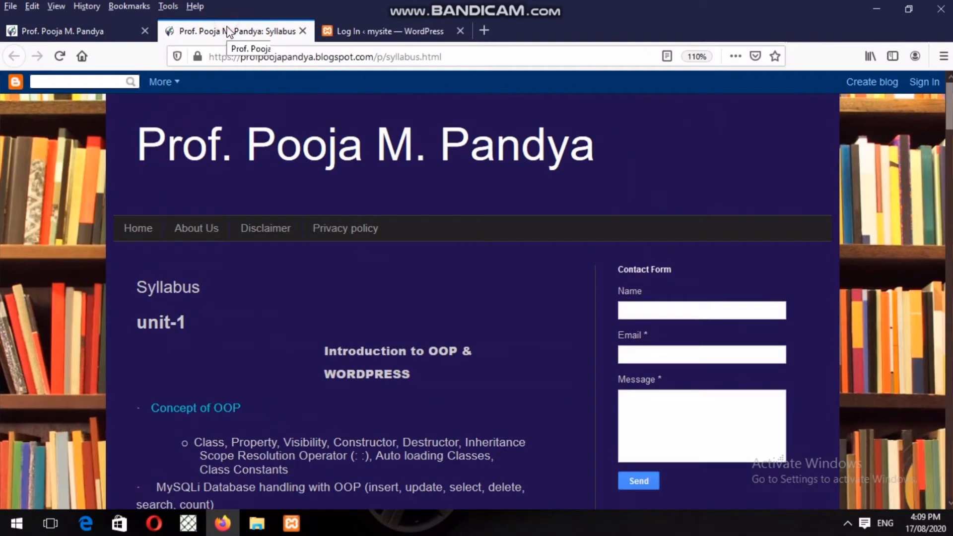
Close the WordPress login page and look through the syllabus down to the unit-2 theme topics
click(461, 31)
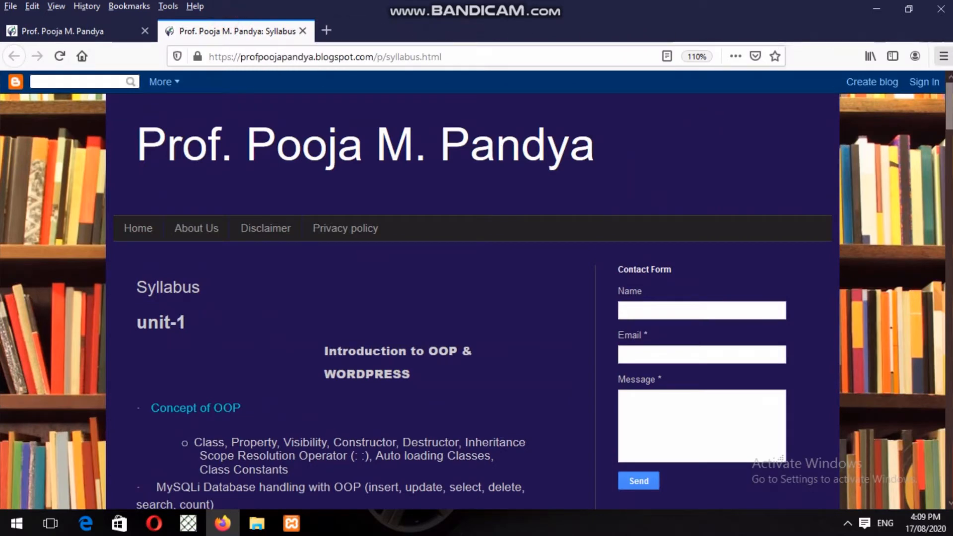
scroll(780, 458, down, 8)
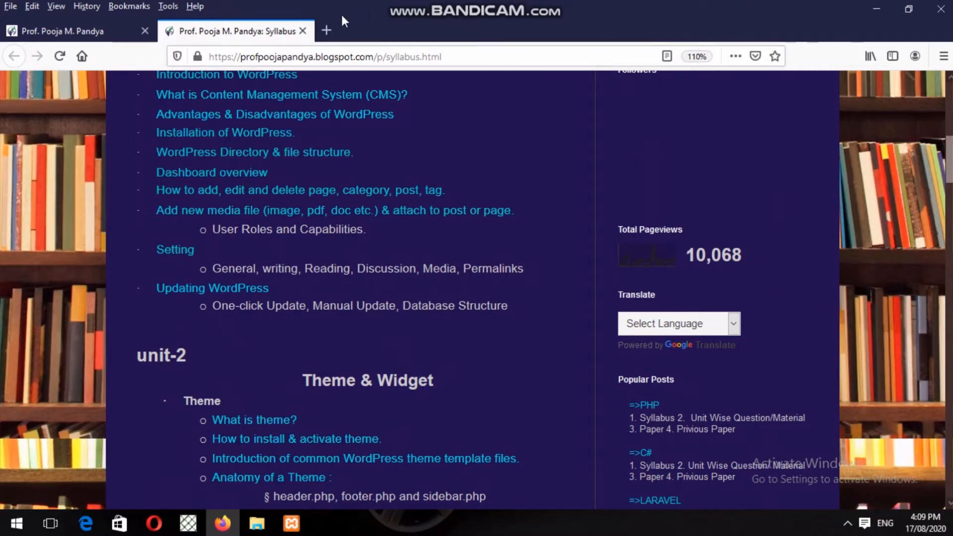
Open a new browser tab and check the Apache and MySQL modules in the XAMPP Control Panel
click(327, 29)
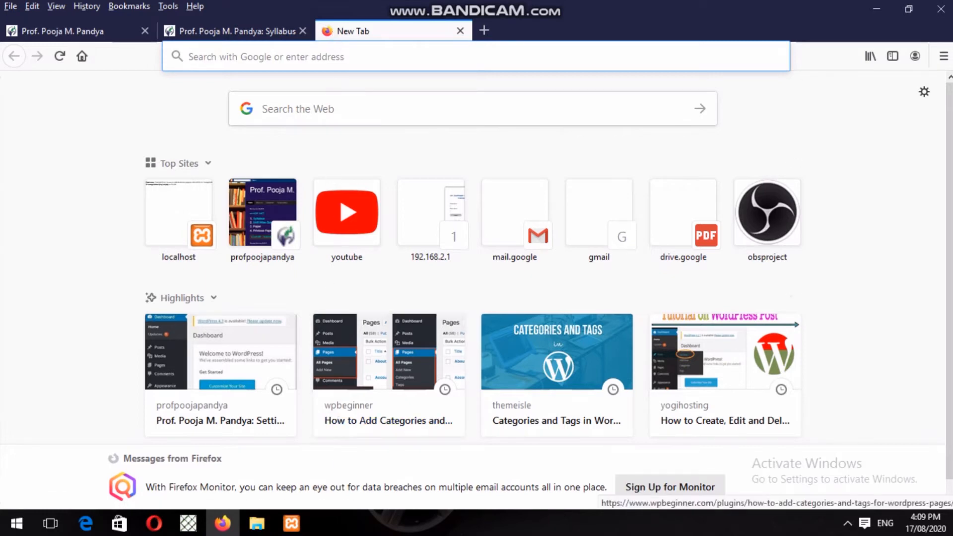
click(300, 525)
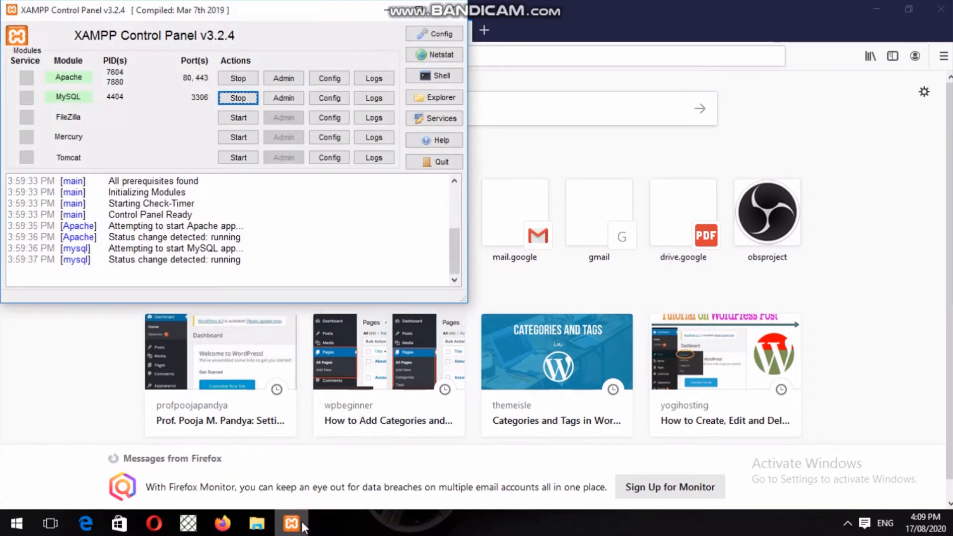
click(291, 523)
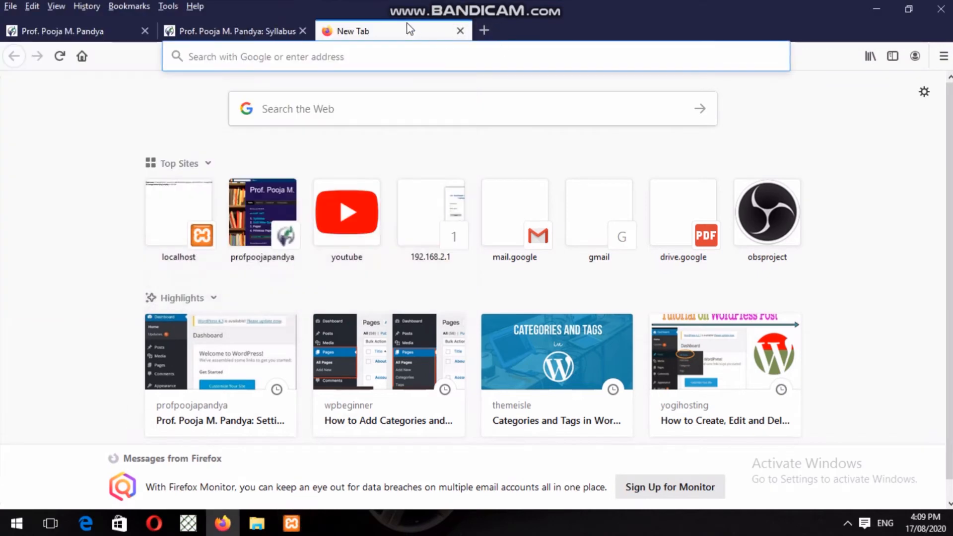
Load the local WordPress admin address localhost/wordpress/wp-admin/
click(409, 53)
text(localhost/)
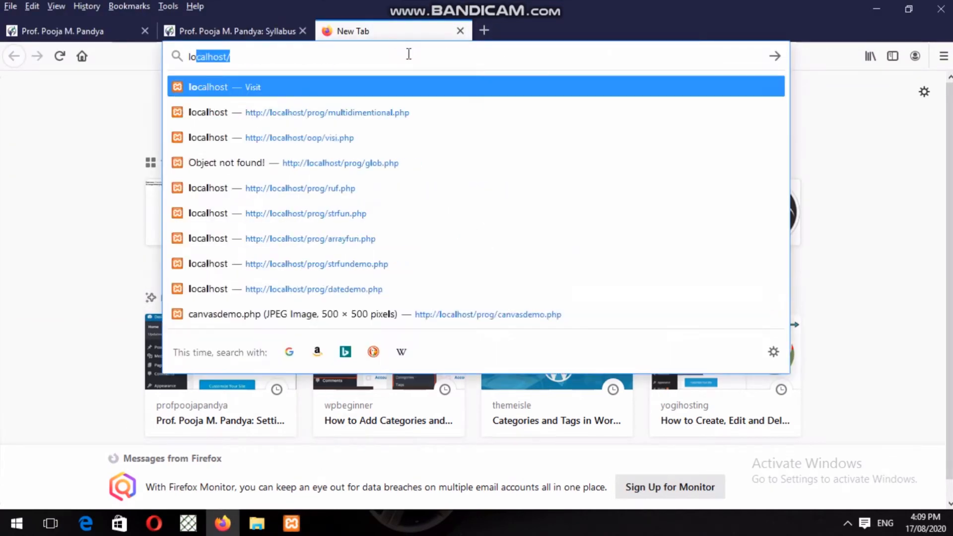
key(Right)
text(word)
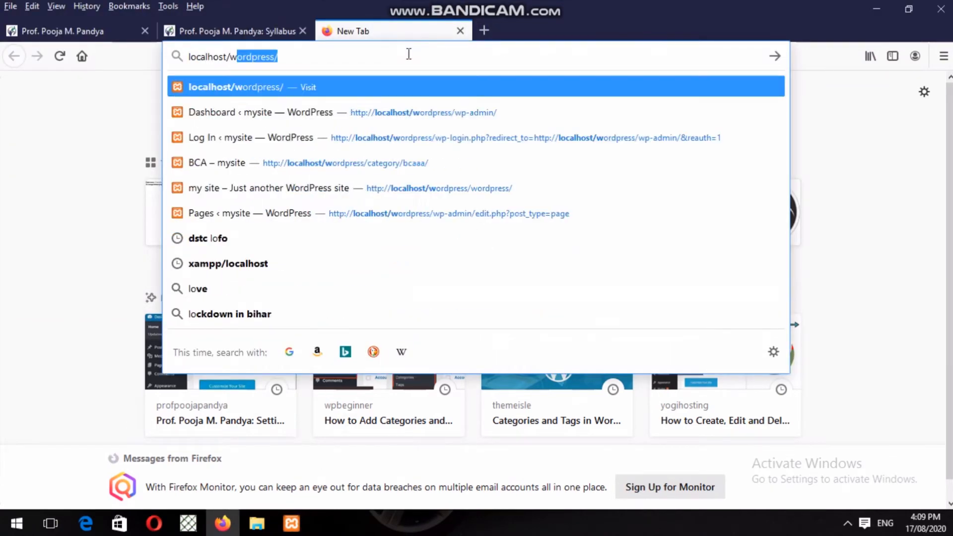
key(Right)
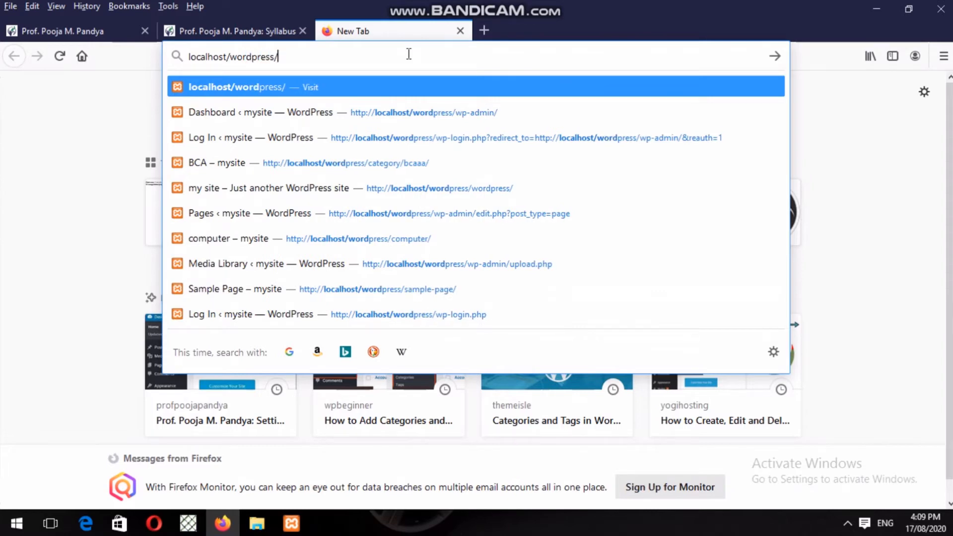
text(wo)
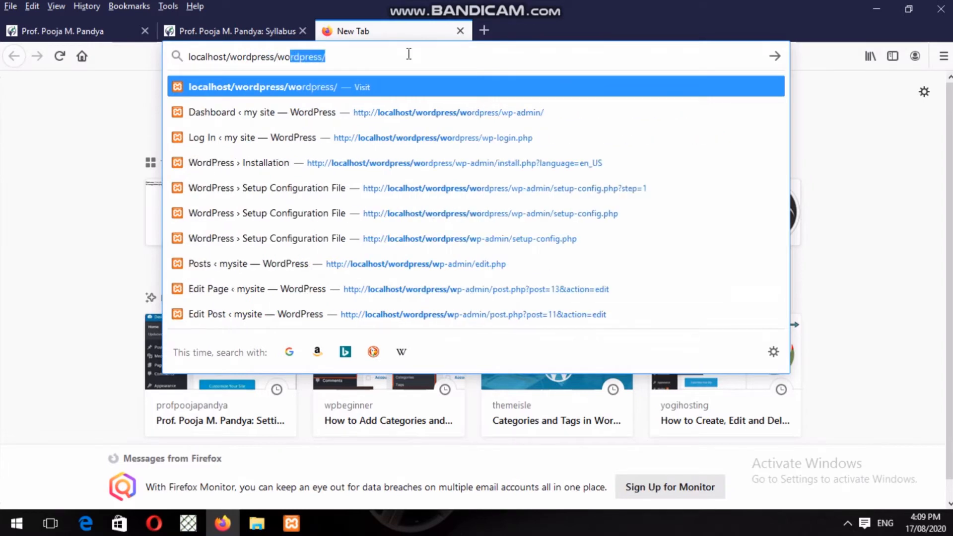
text(-)
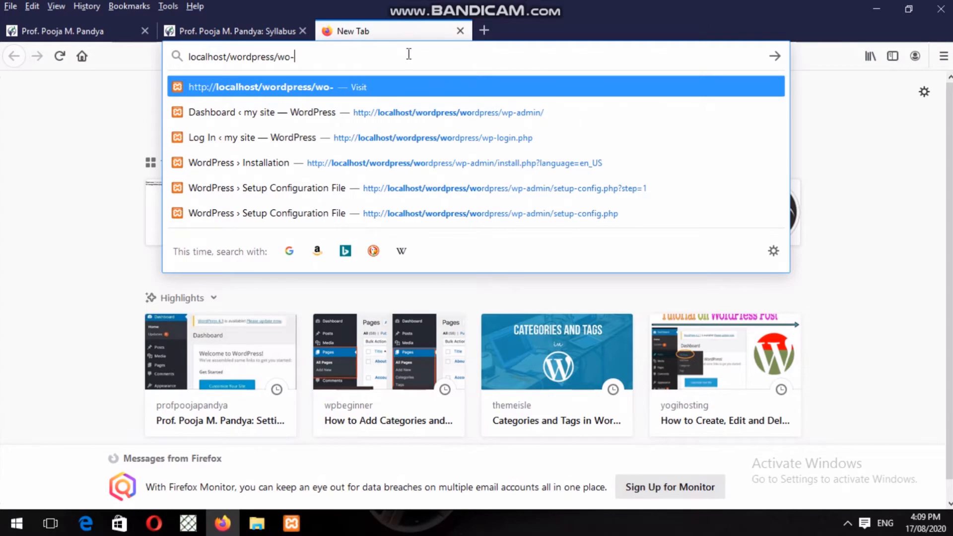
key(BackSpace)
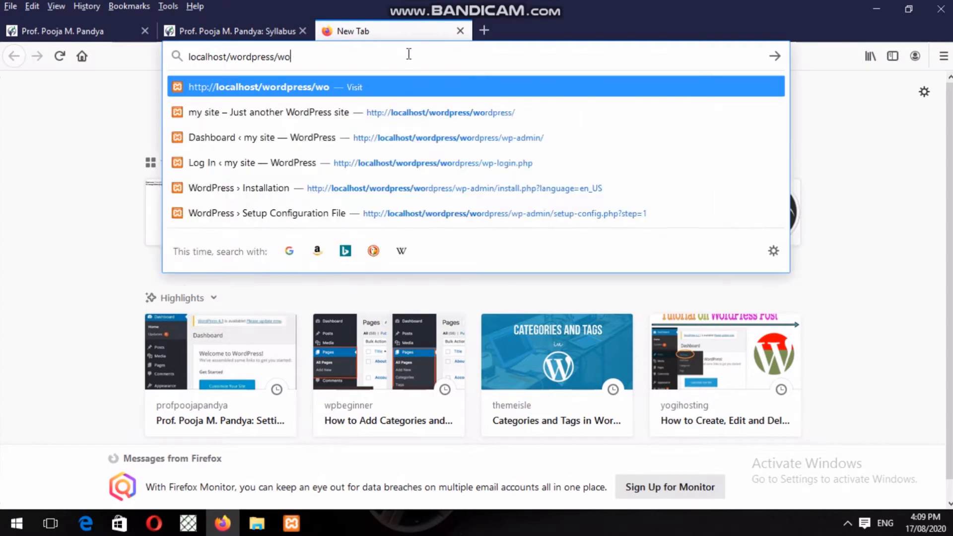
key(BackSpace)
text(p)
key(Return)
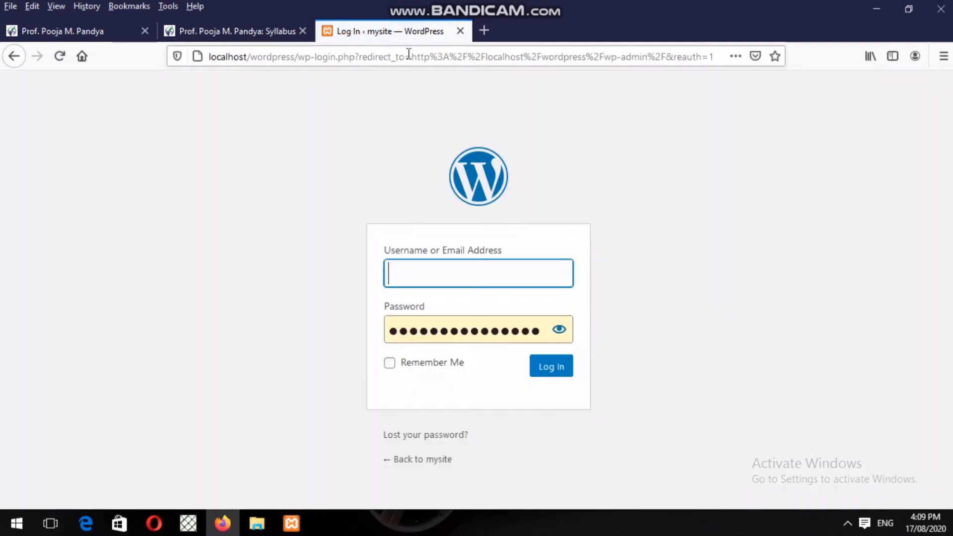
Log in to the WordPress admin with the username and account password, and decline saving the login in the browser
text(pmp)
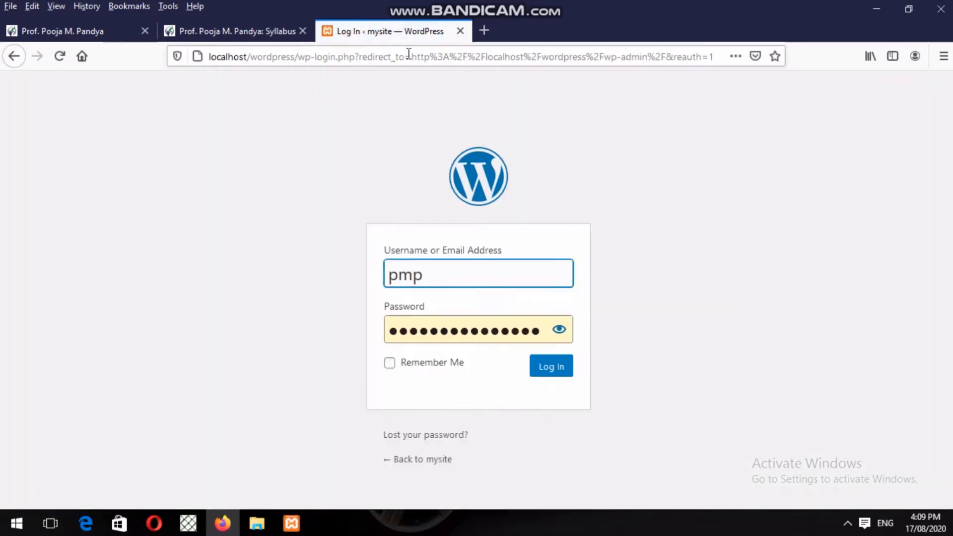
key(Tab)
text(•••••)
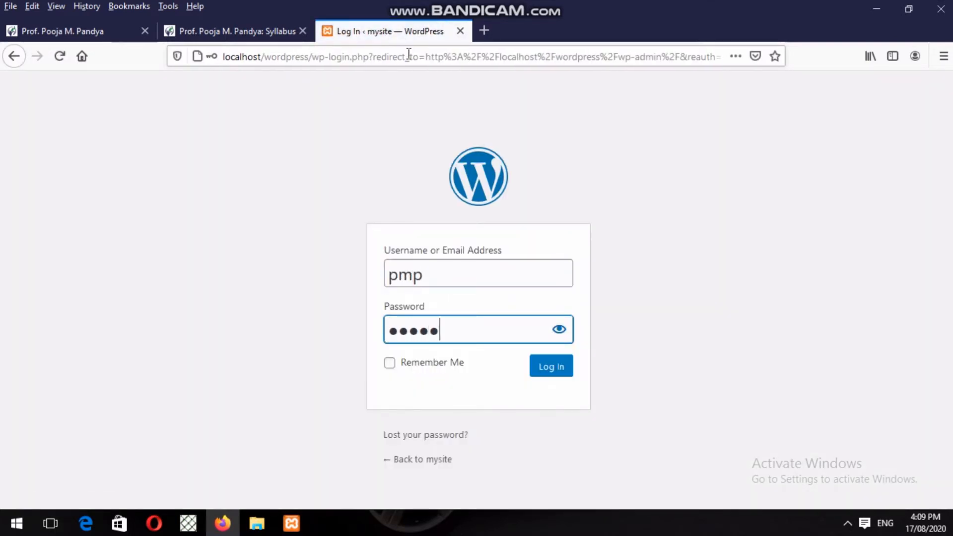
text(•)
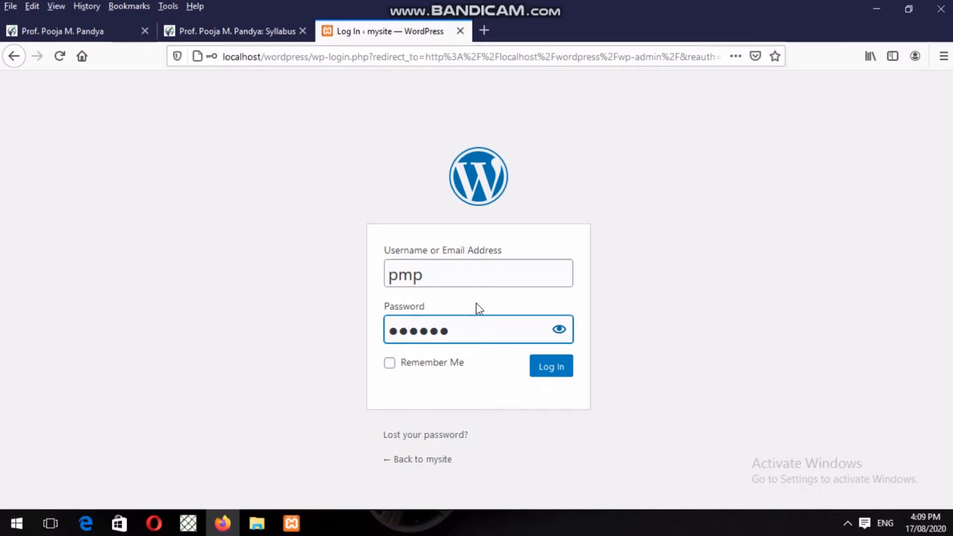
click(550, 368)
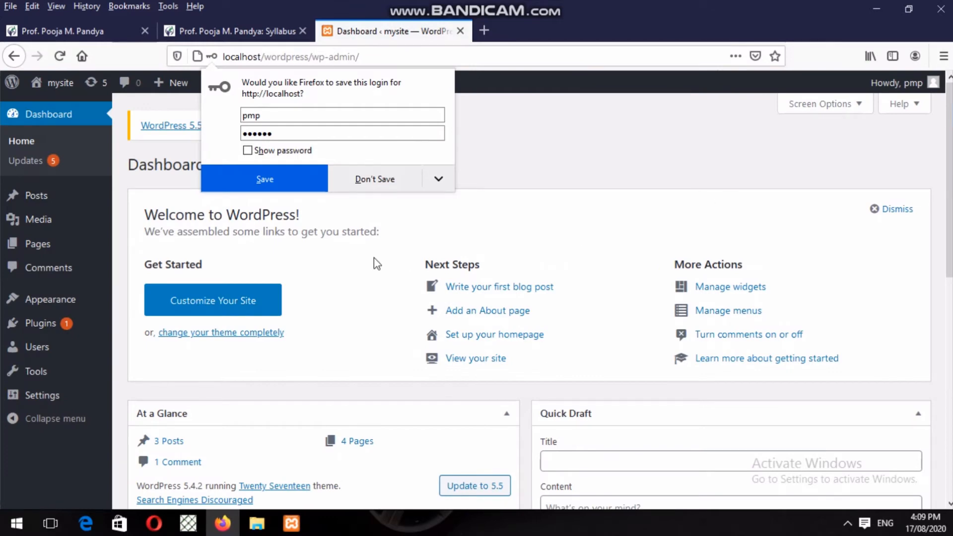
click(373, 178)
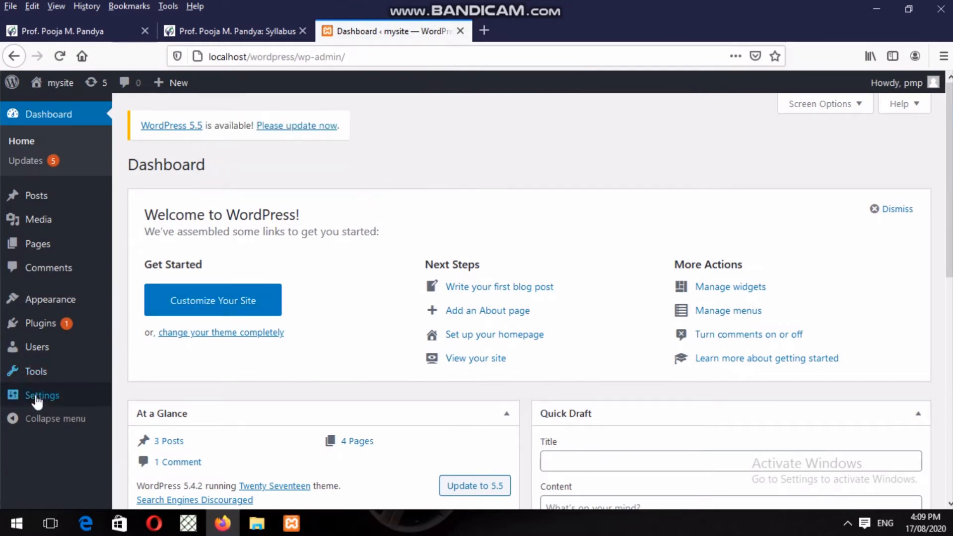
Open the General settings, view the site's front page in a separate tab, and return to the settings
mouse_move(38, 401)
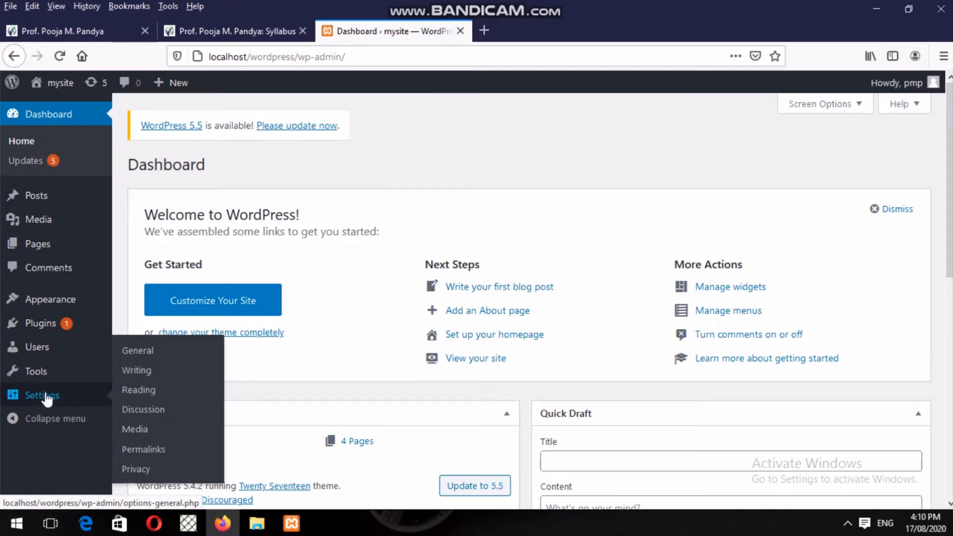
click(135, 351)
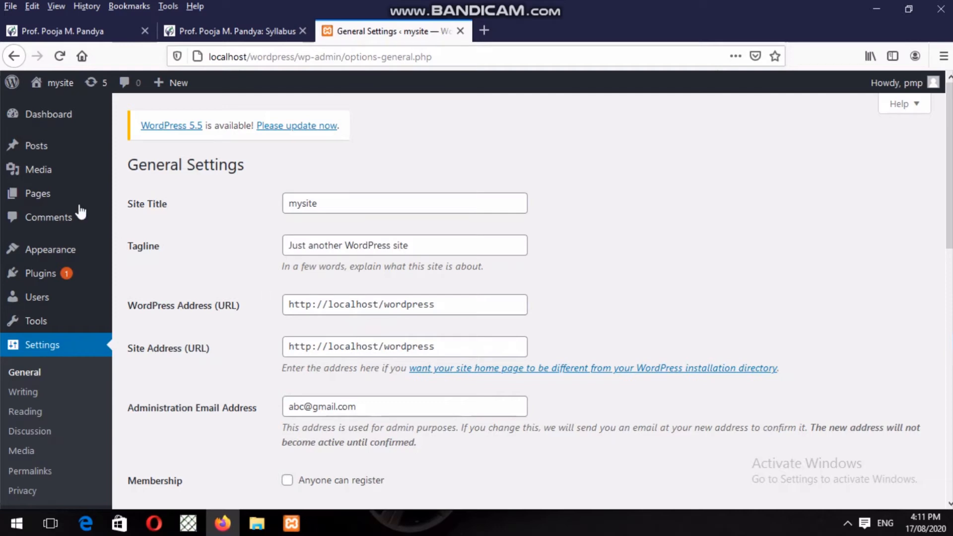
mouse_move(60, 97)
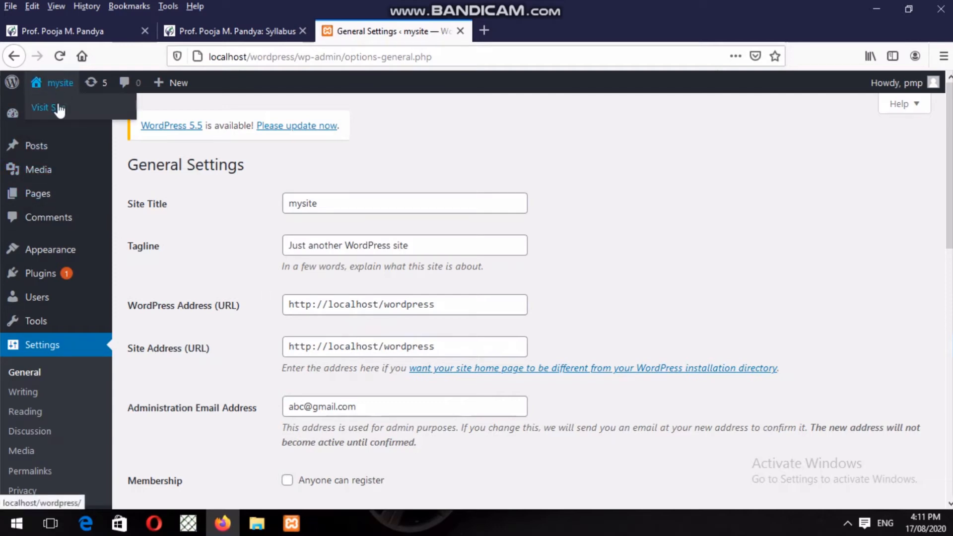
right_click(59, 110)
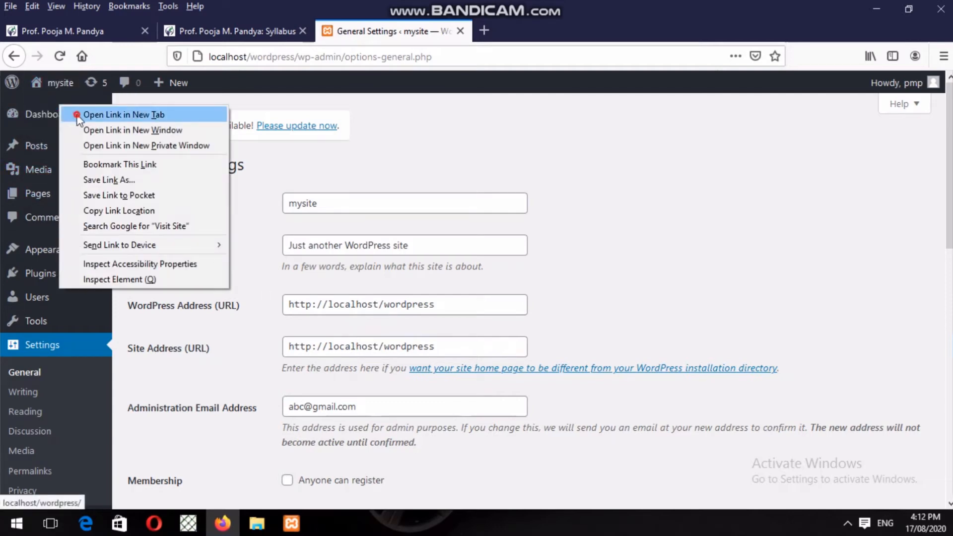
click(76, 114)
click(531, 28)
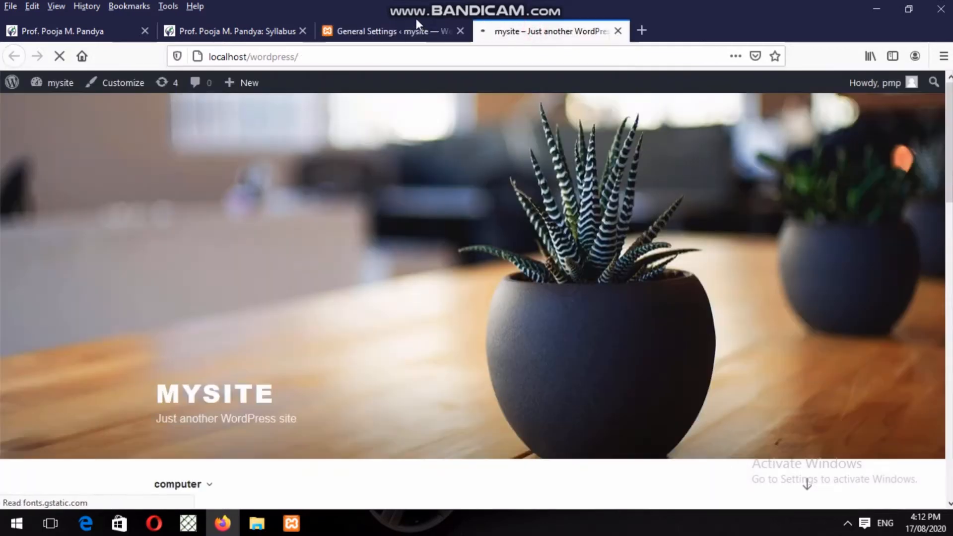
click(394, 36)
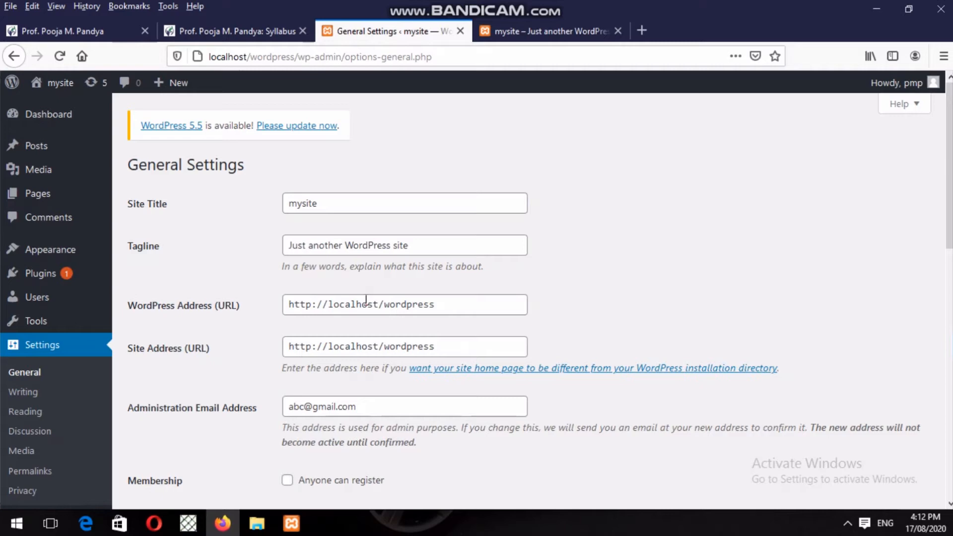
Review the General settings, looking at the New User Default Role options with Subscriber kept and at the Site Language options
scroll(366, 299, down, 3)
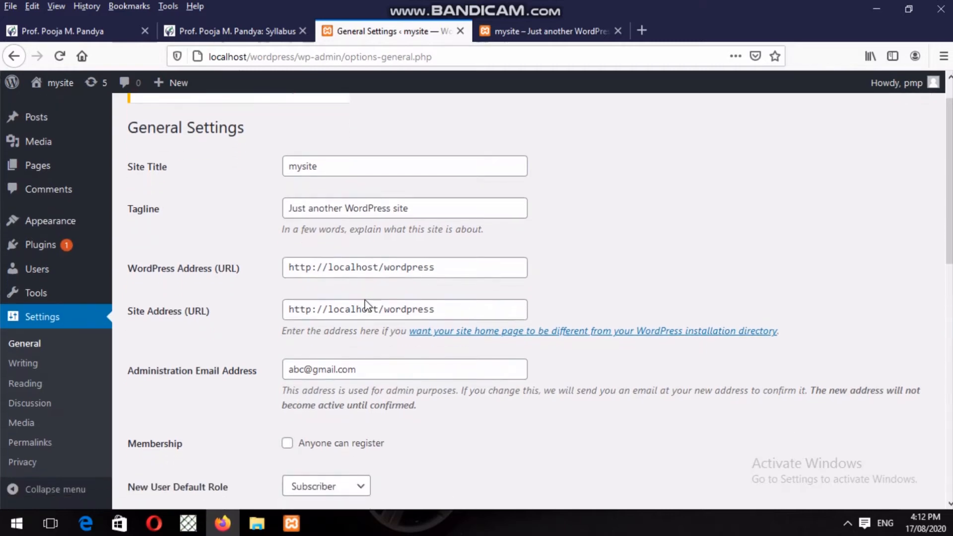
scroll(365, 300, down, 1)
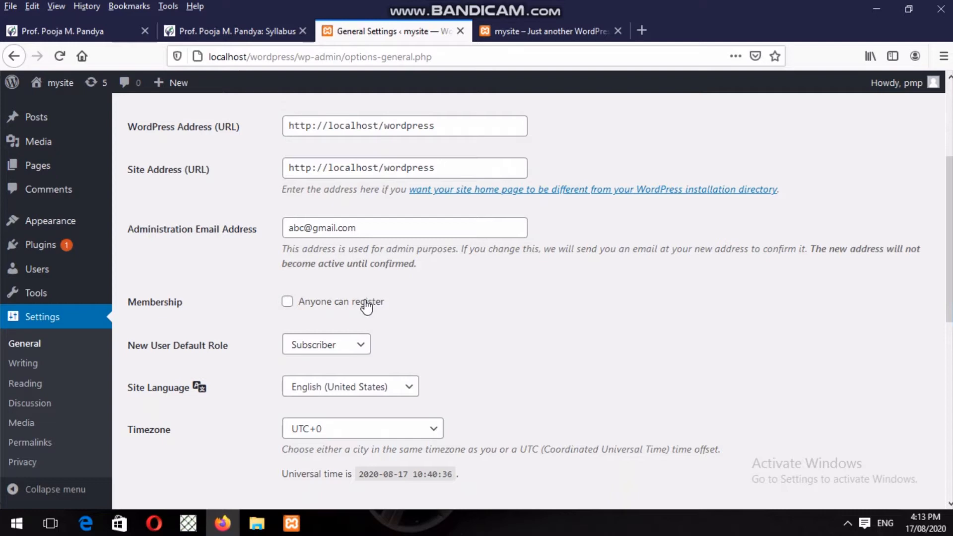
scroll(366, 305, down, 3)
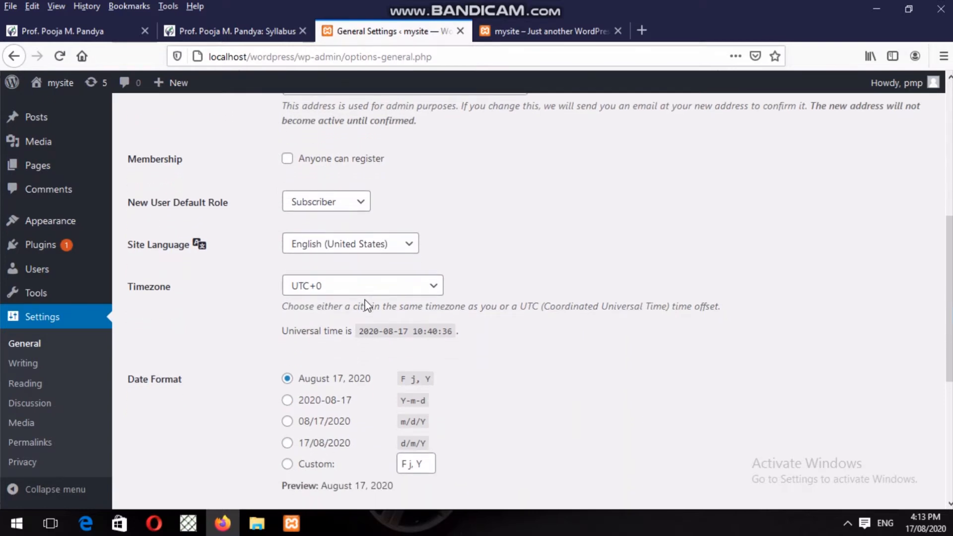
click(352, 214)
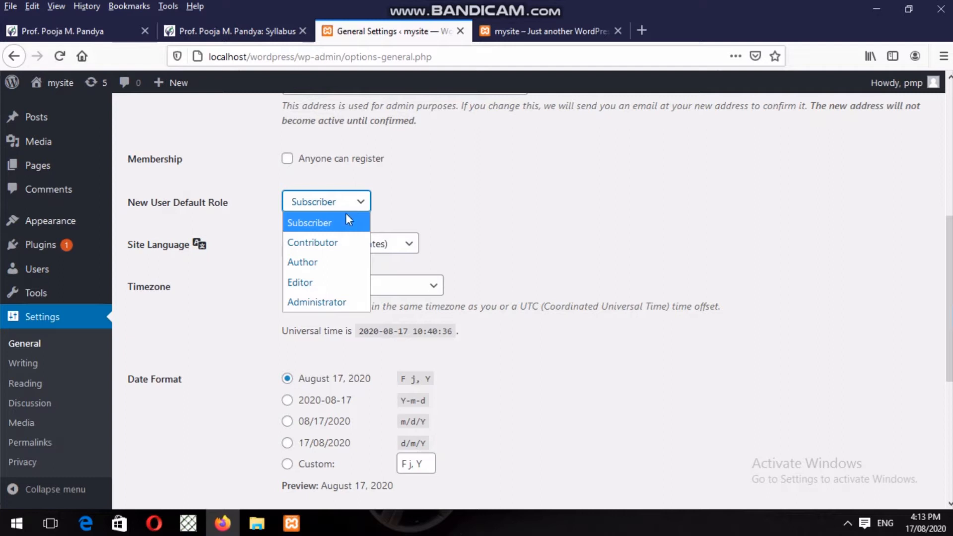
click(312, 226)
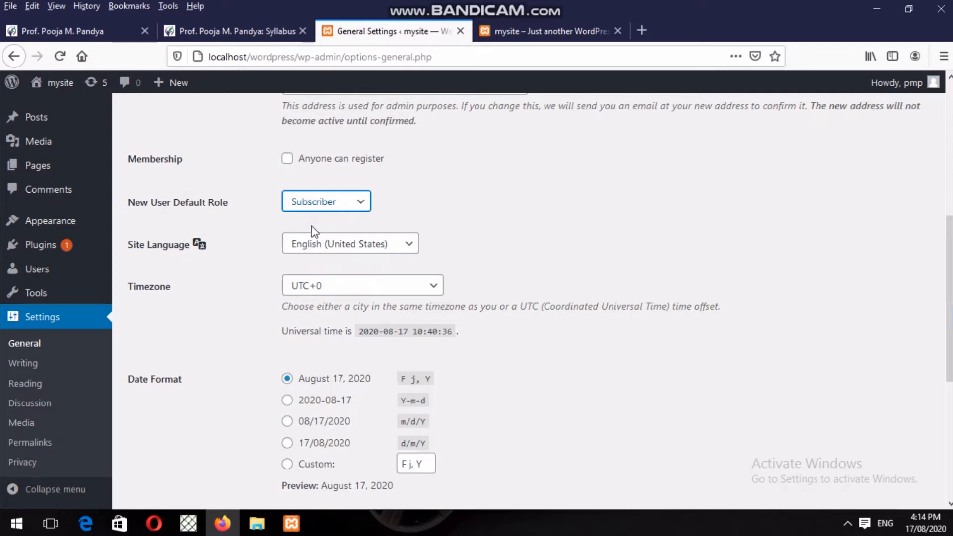
click(323, 242)
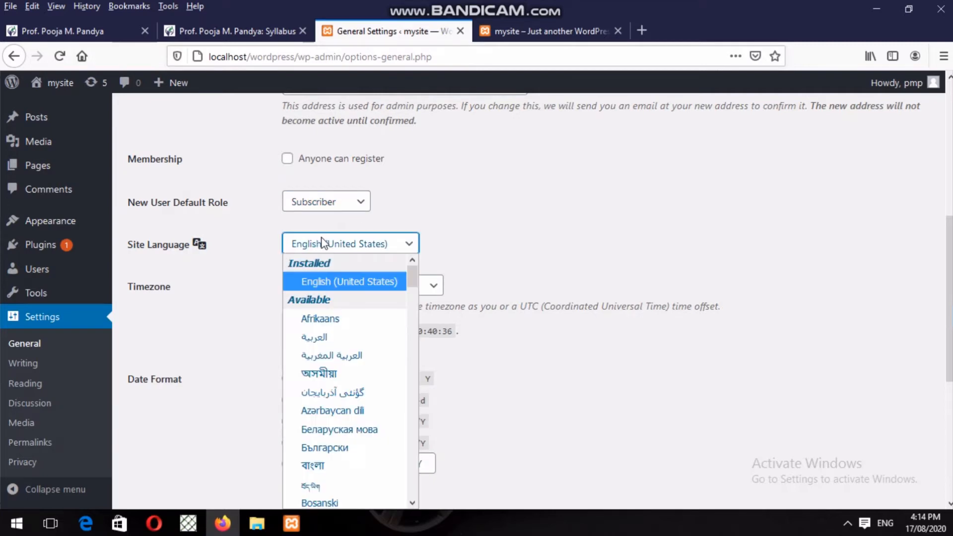
click(471, 255)
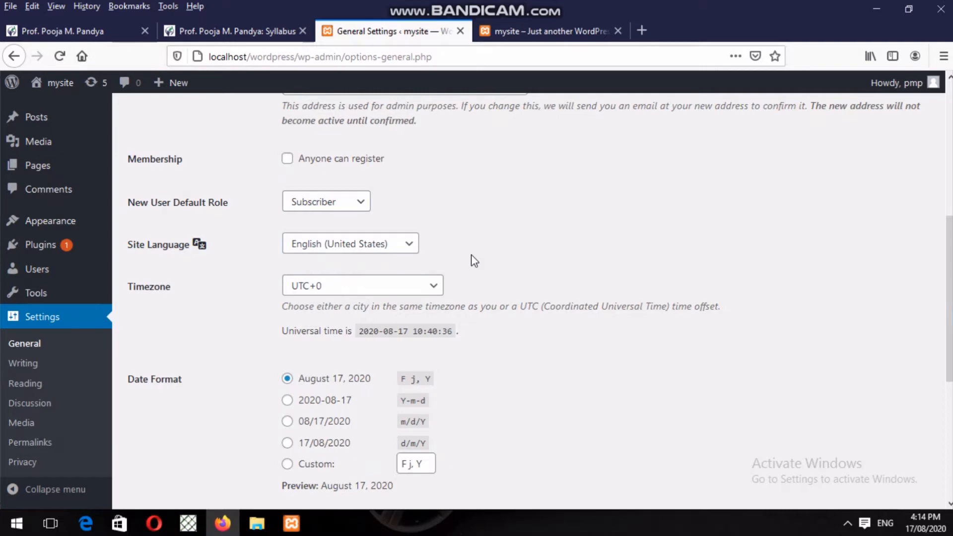
Set the site's Timezone to UTC+1
click(397, 290)
click(398, 292)
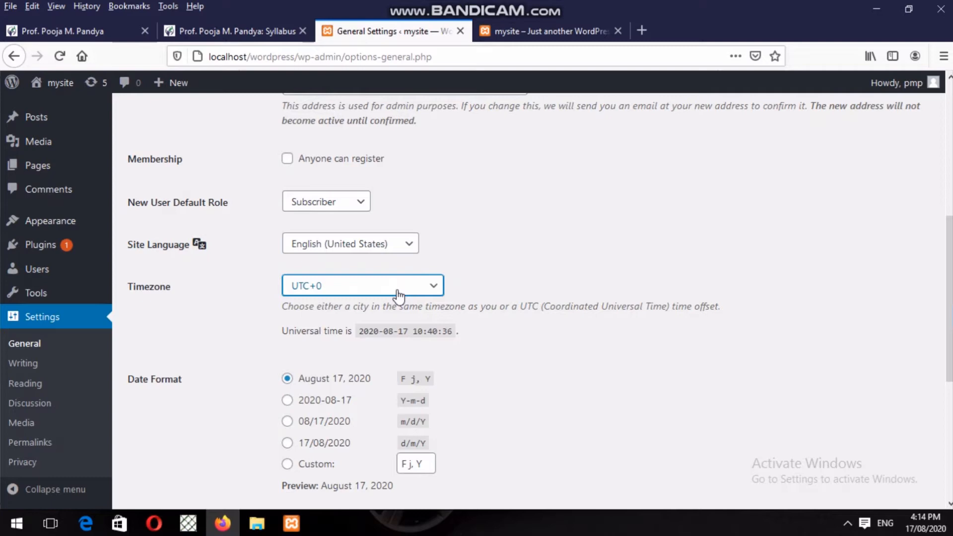
key(Down)
key(Down)
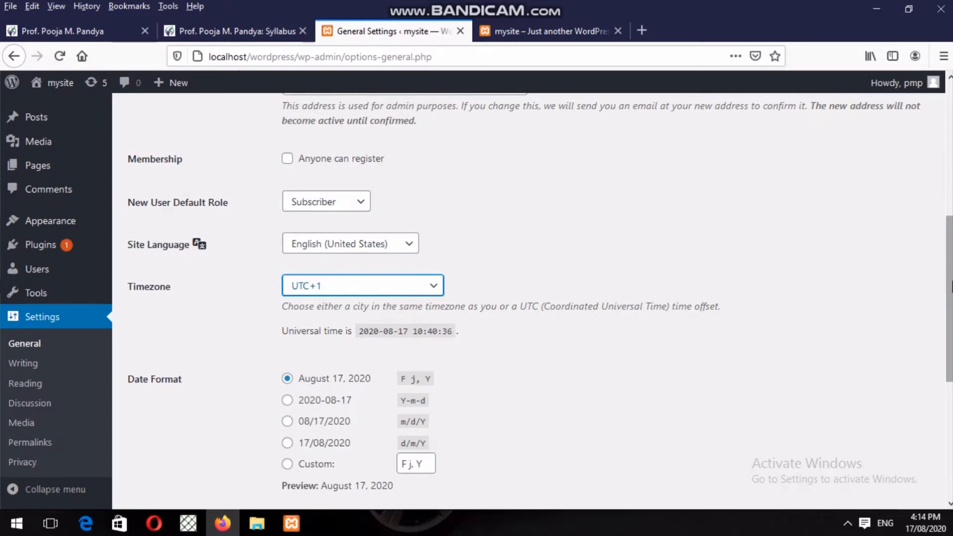
Examine the Date Format, Time Format and Week Starts On settings
drag(950, 287, 947, 374)
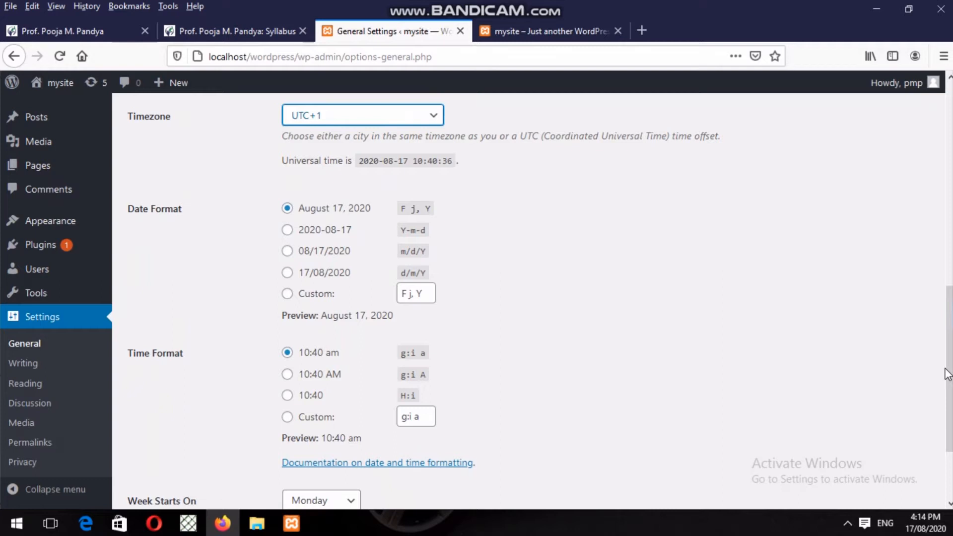
scroll(947, 373, down, 1)
scroll(947, 373, down, 2)
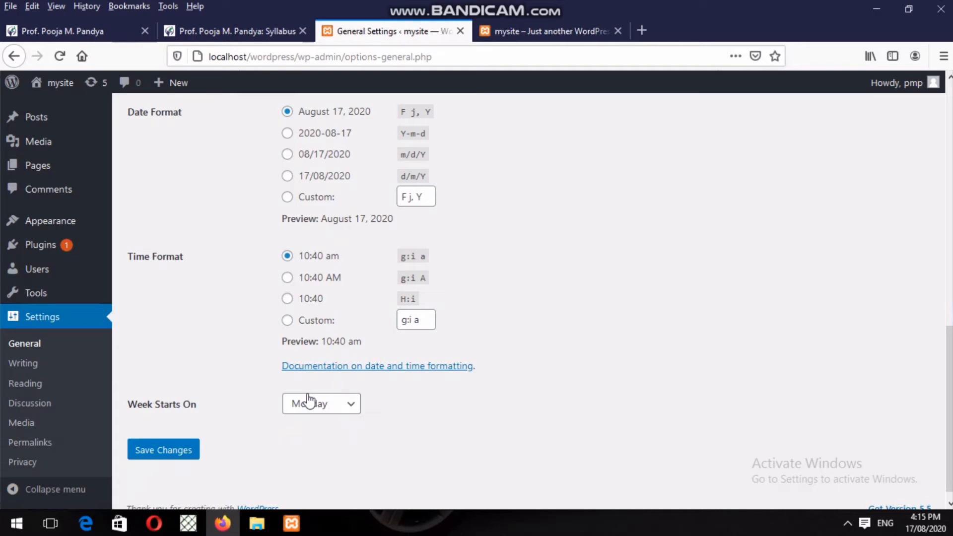
Check how post dates appear on the site's front page, and return to the General settings
click(564, 40)
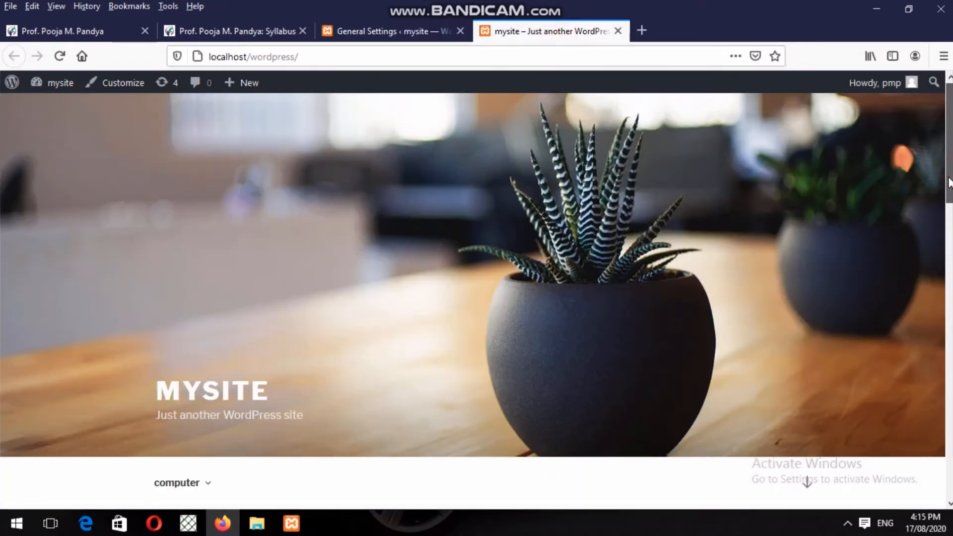
drag(948, 173, 938, 257)
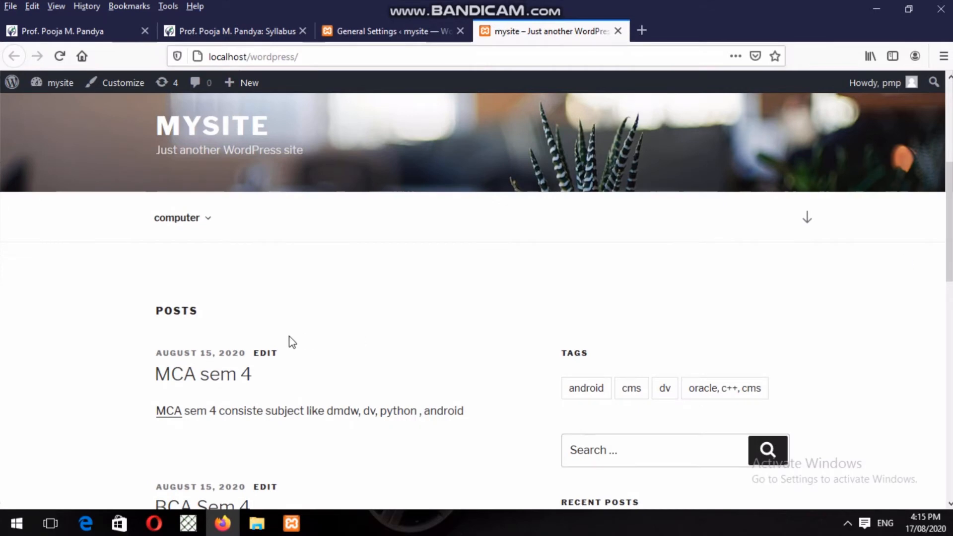
click(376, 31)
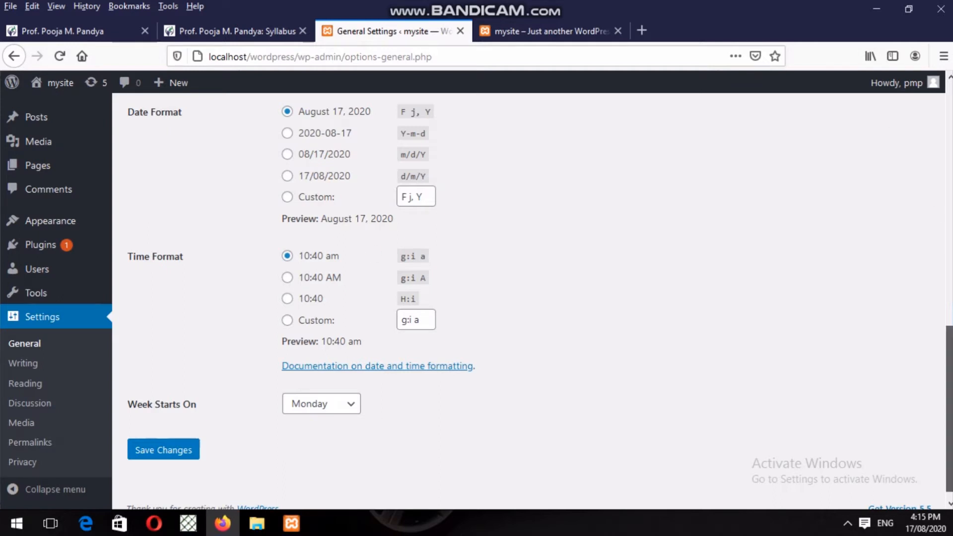
Review the Site Title and Tagline in the General settings and compare them with the site's front page header
scroll(476, 301, up, 1)
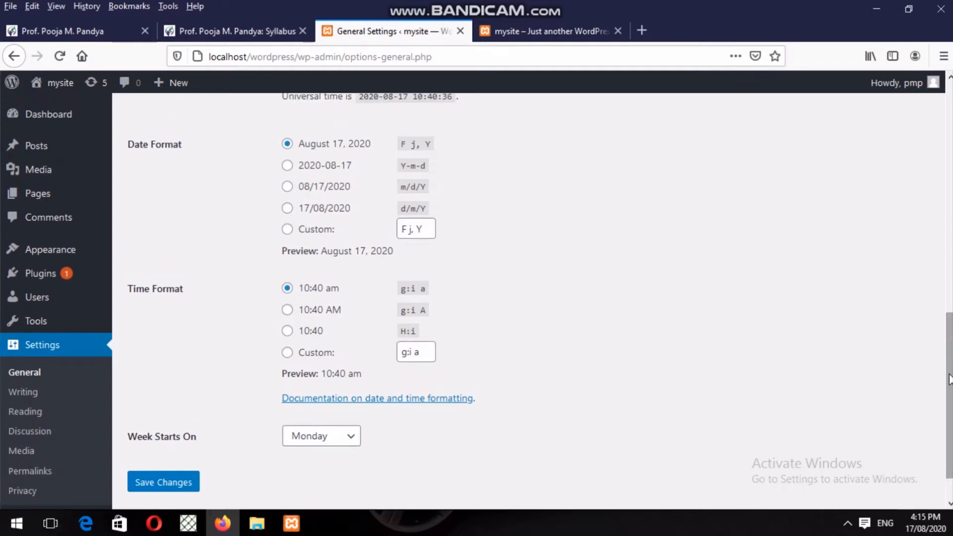
drag(947, 373, 929, 156)
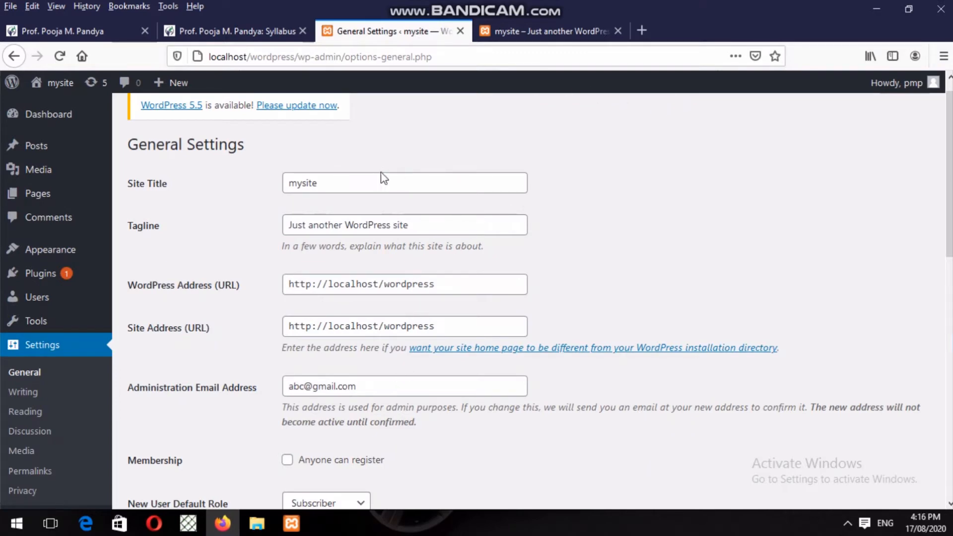
click(529, 30)
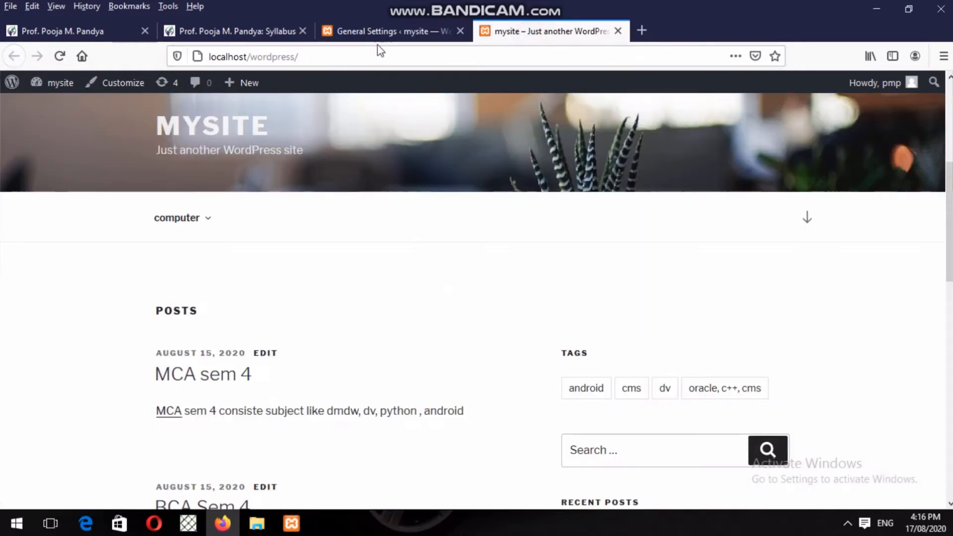
click(386, 32)
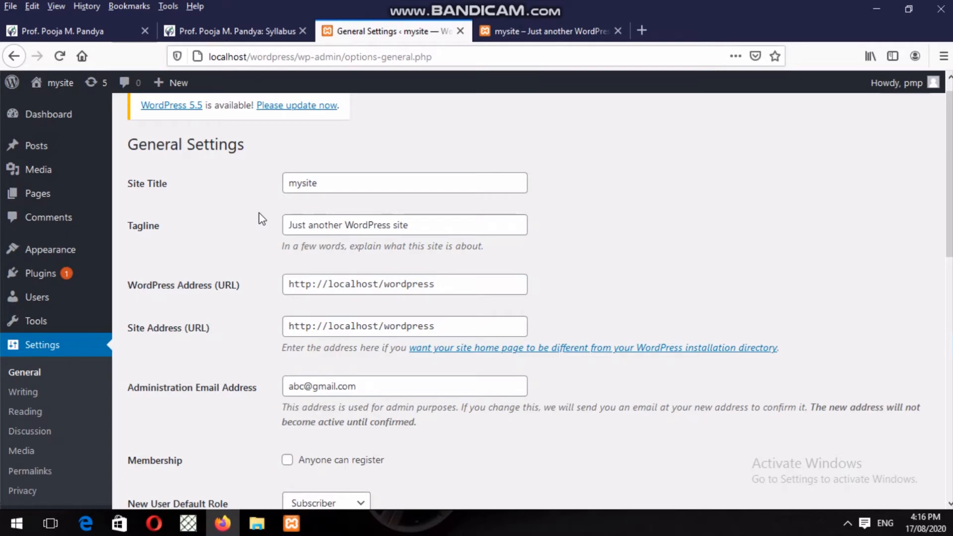
Open the Writing settings and review the default post, Post via email and Update Services sections
mouse_move(29, 300)
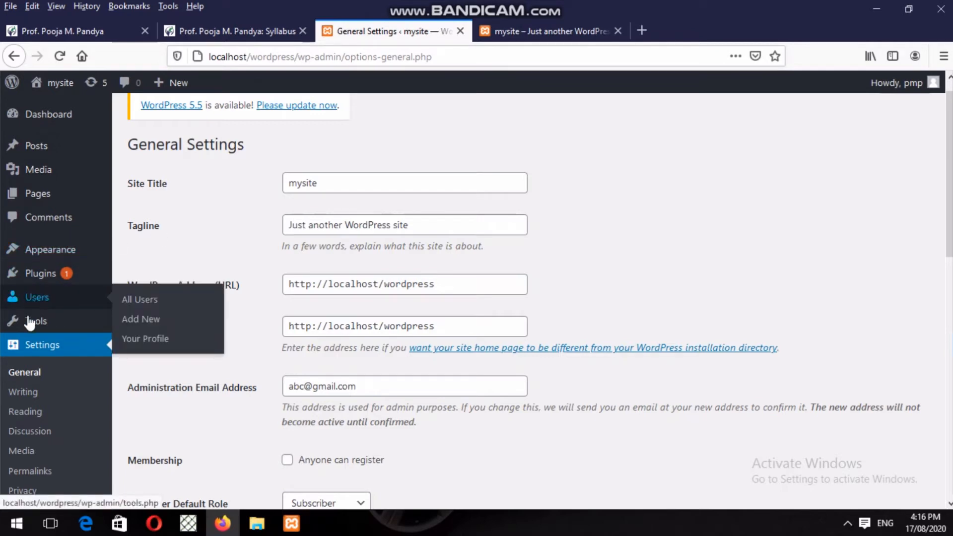
mouse_move(37, 330)
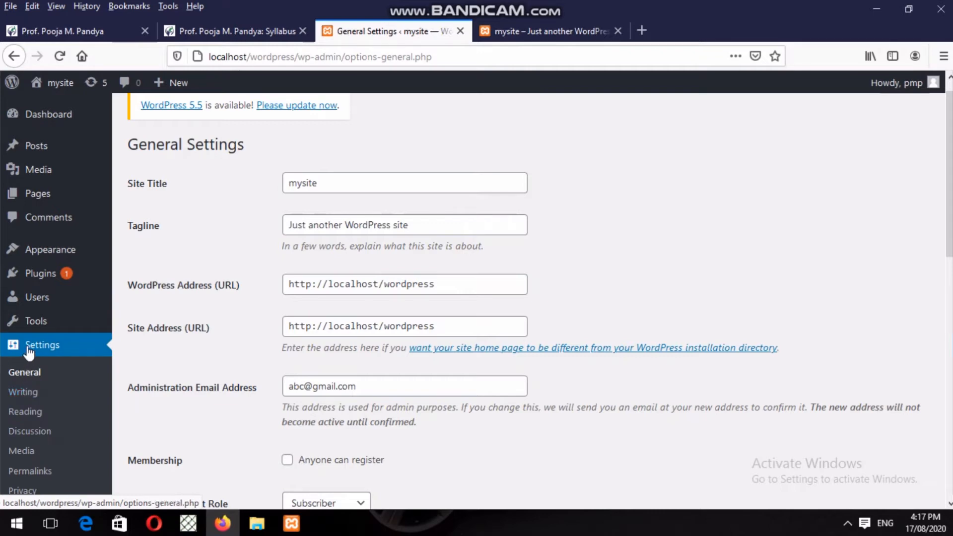
click(25, 393)
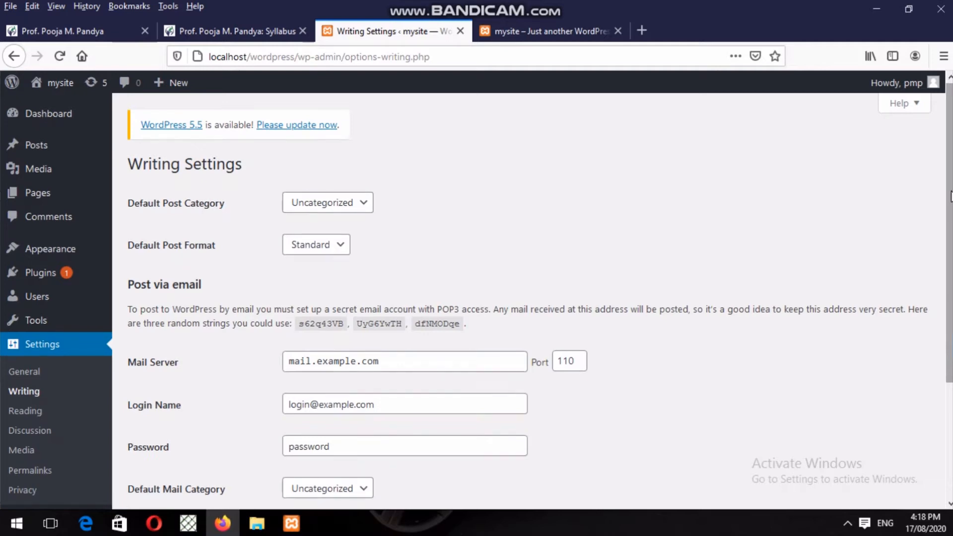
scroll(950, 196, down, 1)
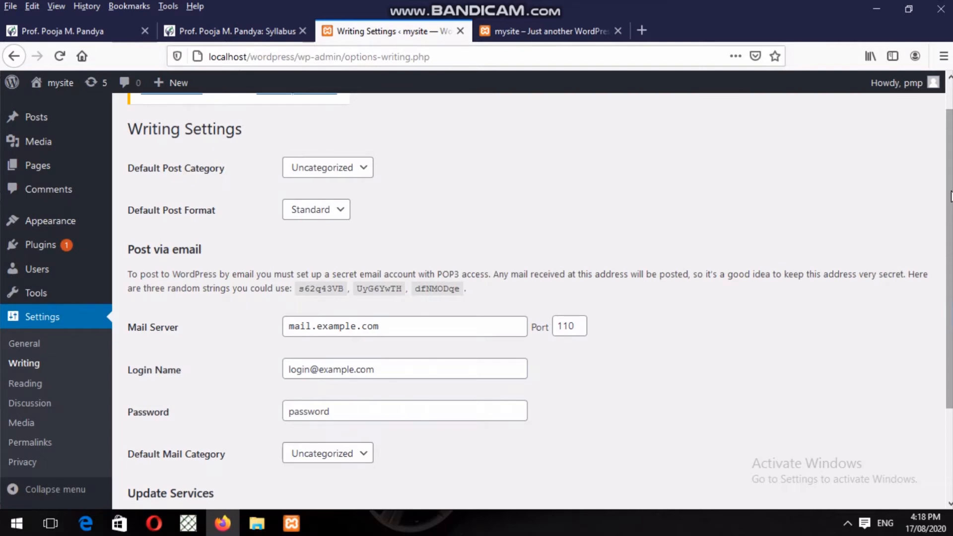
scroll(950, 196, down, 1)
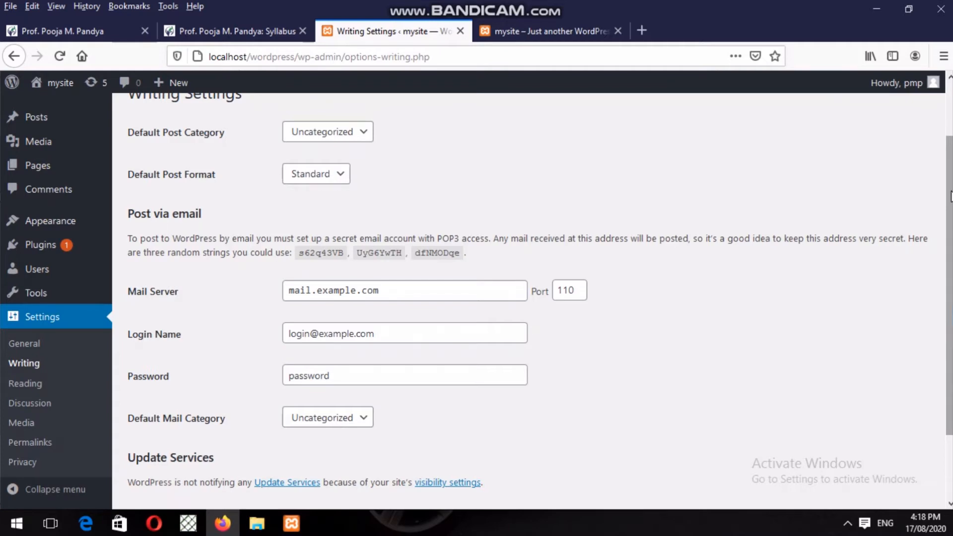
scroll(821, 99, down, 1)
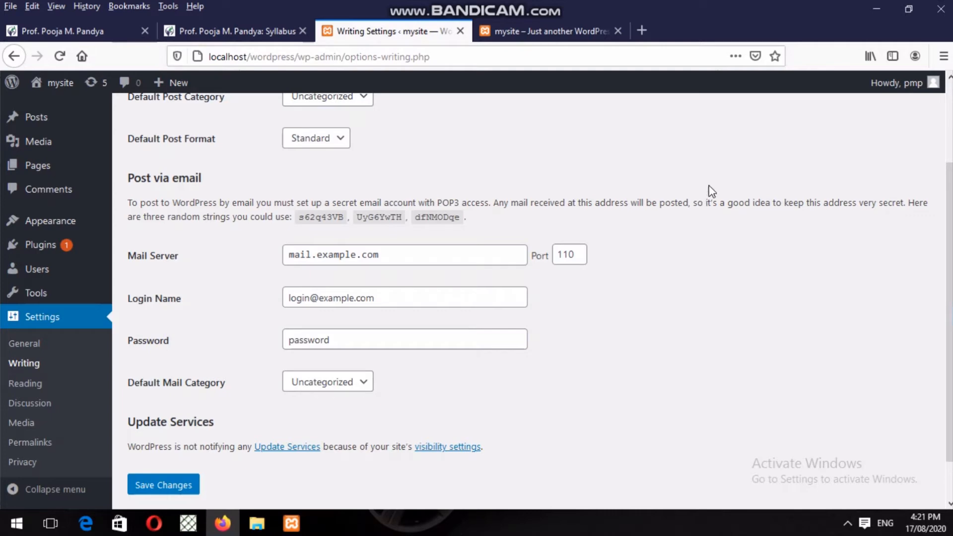
Examine the Login Name, Password and Default Mail Category fields under Post via email
click(403, 299)
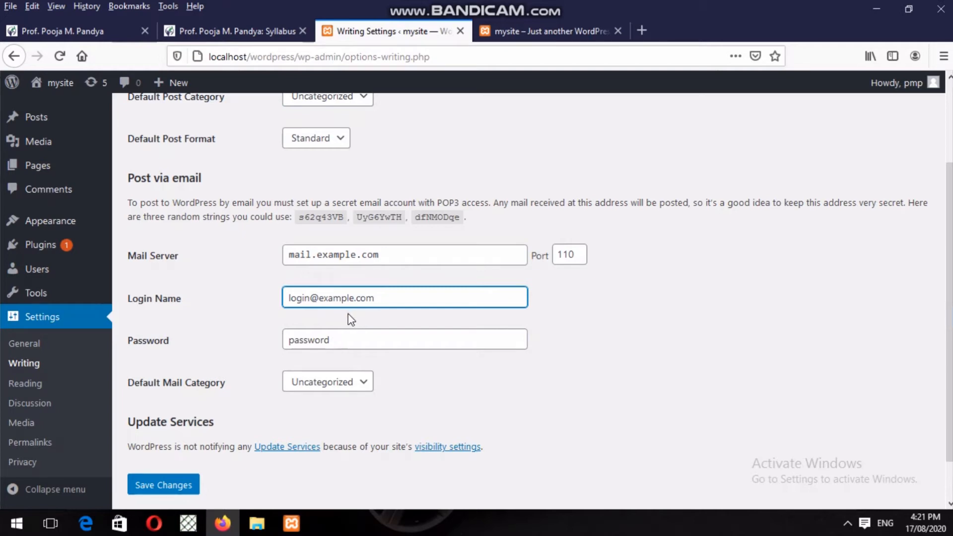
drag(376, 298, 278, 317)
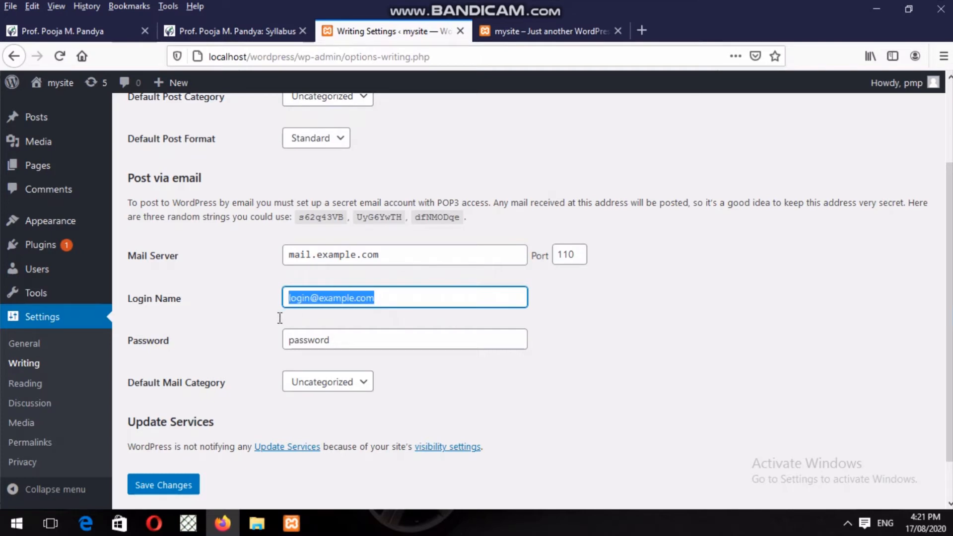
click(322, 341)
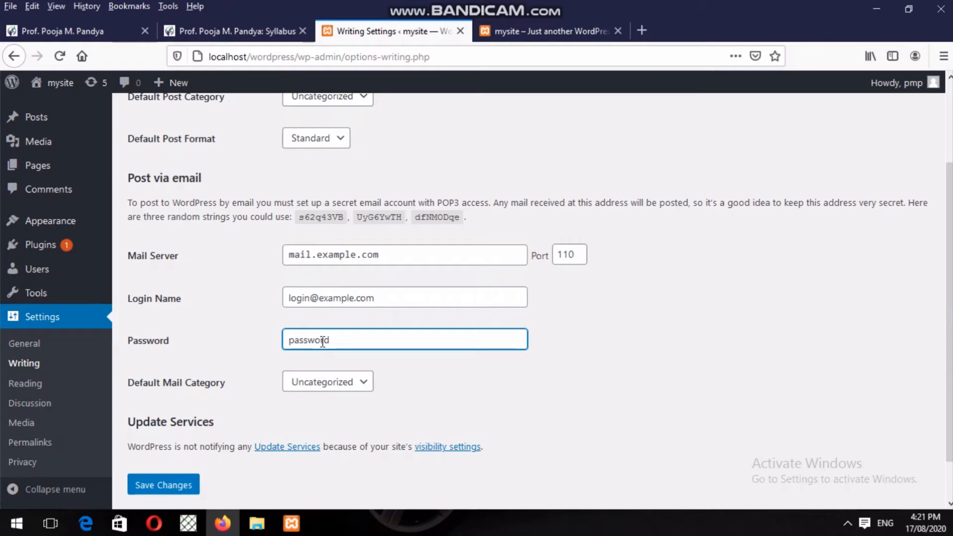
click(328, 385)
click(329, 385)
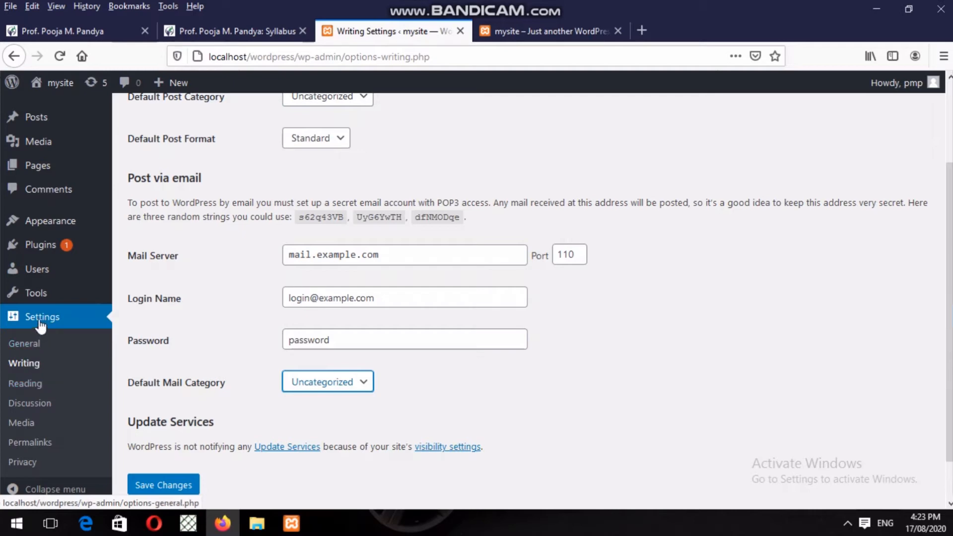
Open the Reading settings, switch the homepage display to a static page, and look at the Homepage and Posts page choices
click(30, 391)
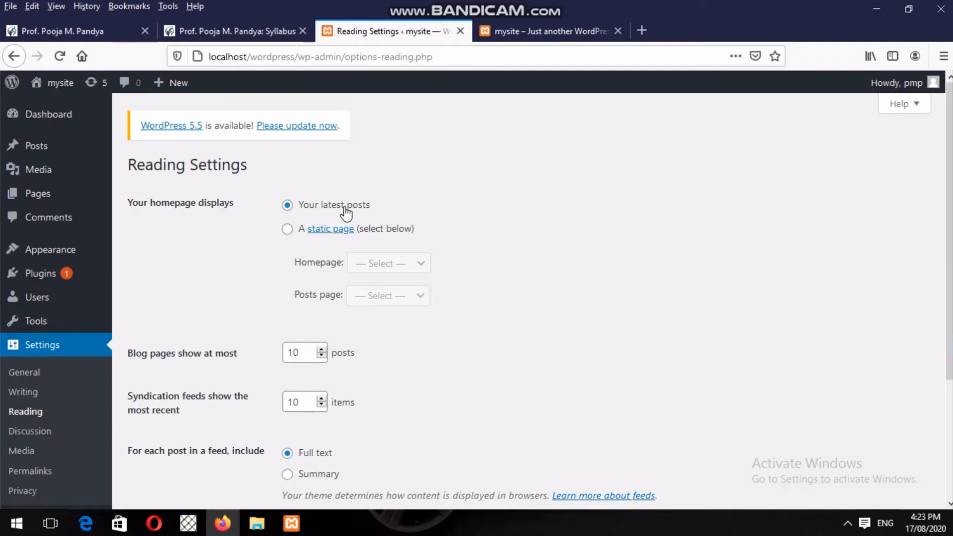
click(289, 234)
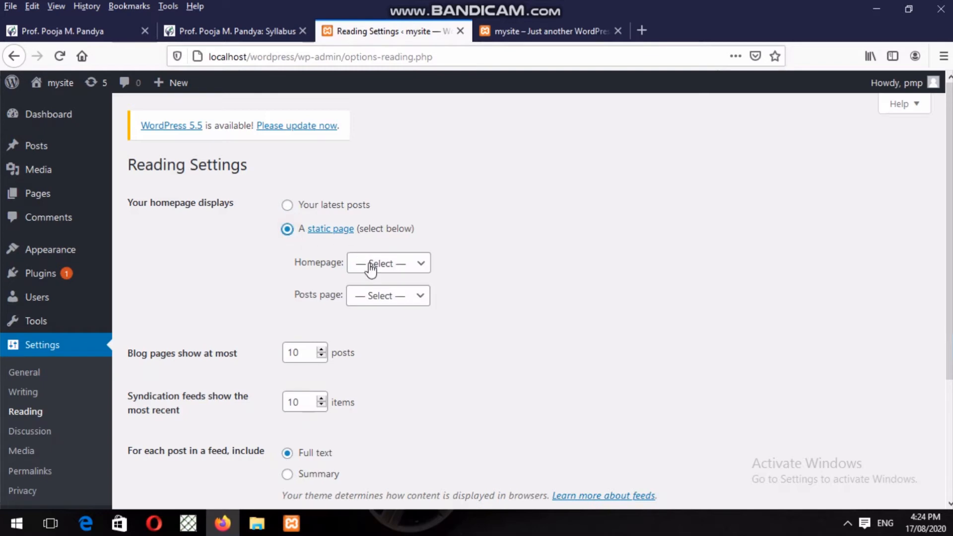
click(370, 265)
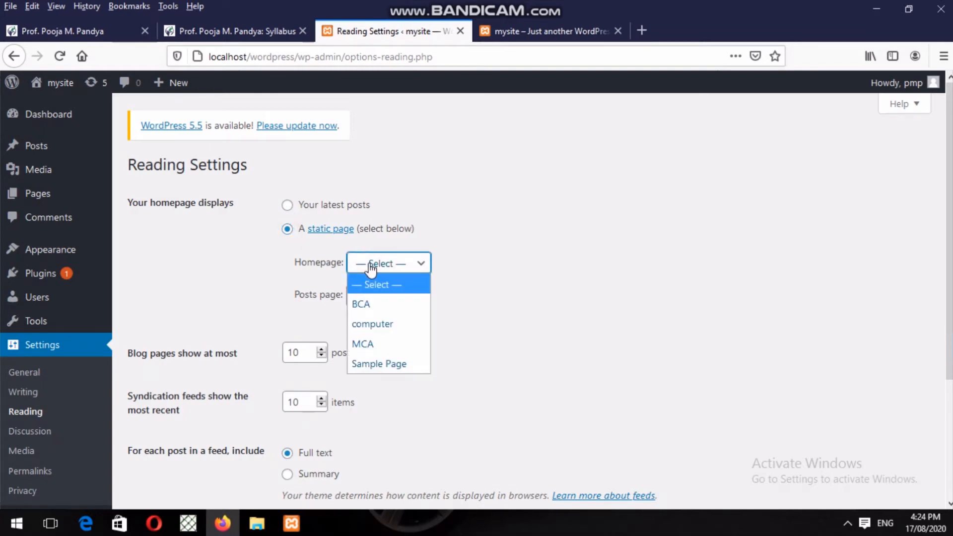
click(370, 267)
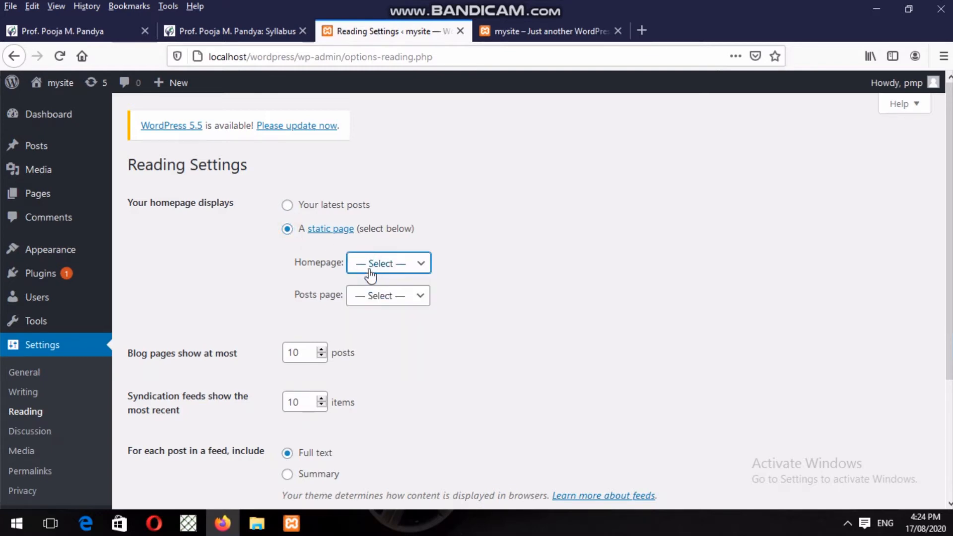
click(370, 297)
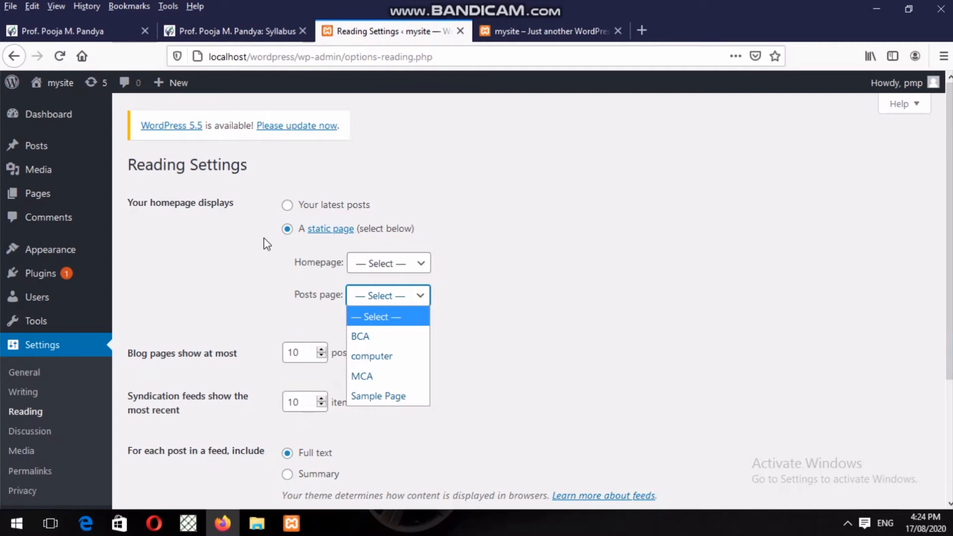
Set the homepage to display Your latest posts and review the feed and Search Engine Visibility settings
click(289, 211)
click(288, 210)
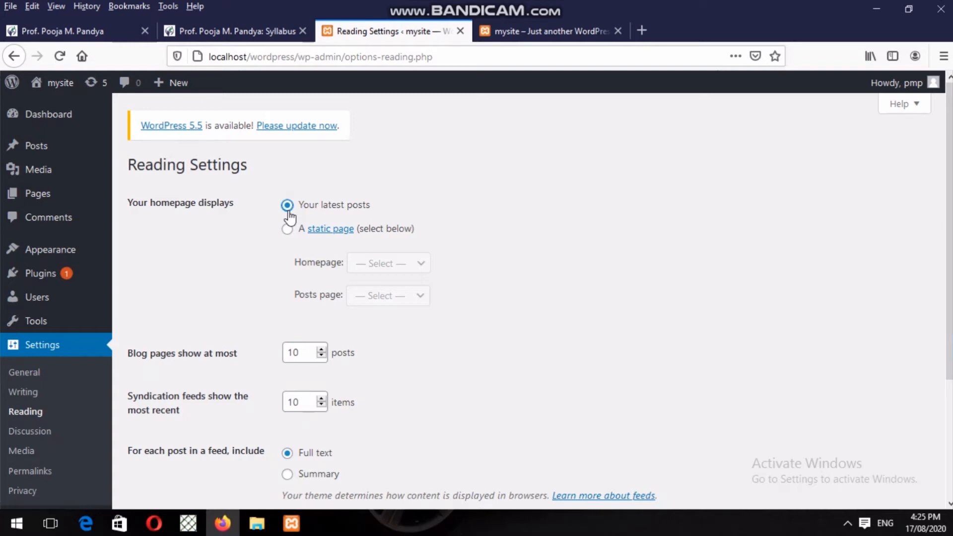
key(Down)
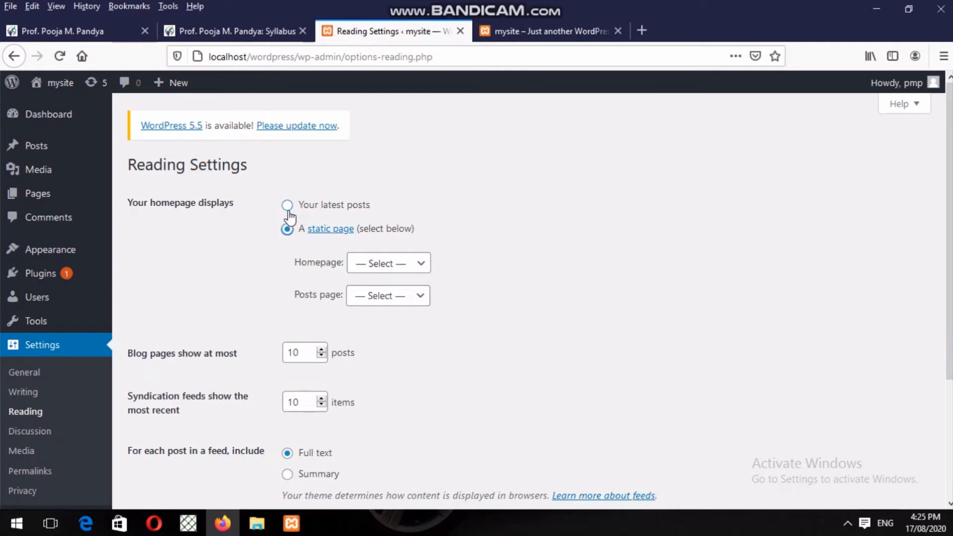
click(348, 204)
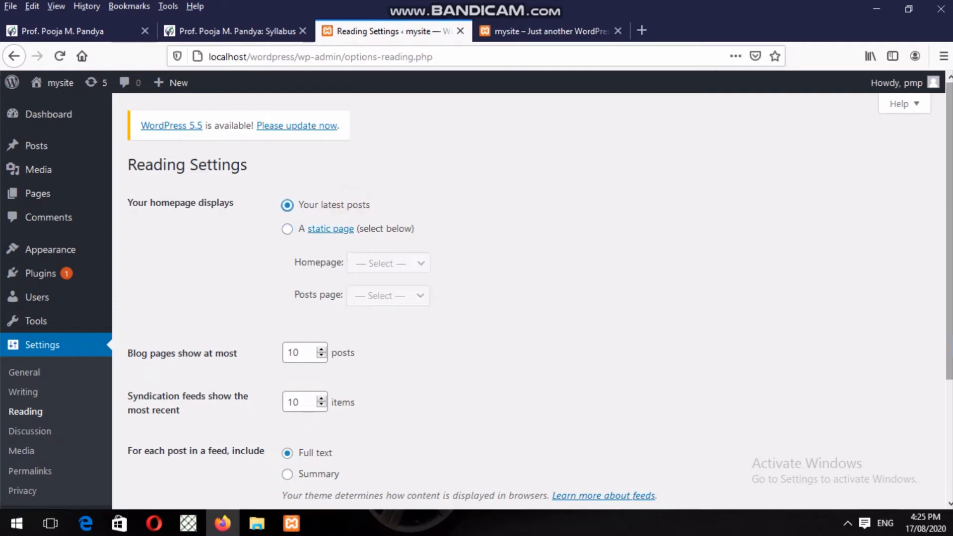
scroll(950, 352, down, 3)
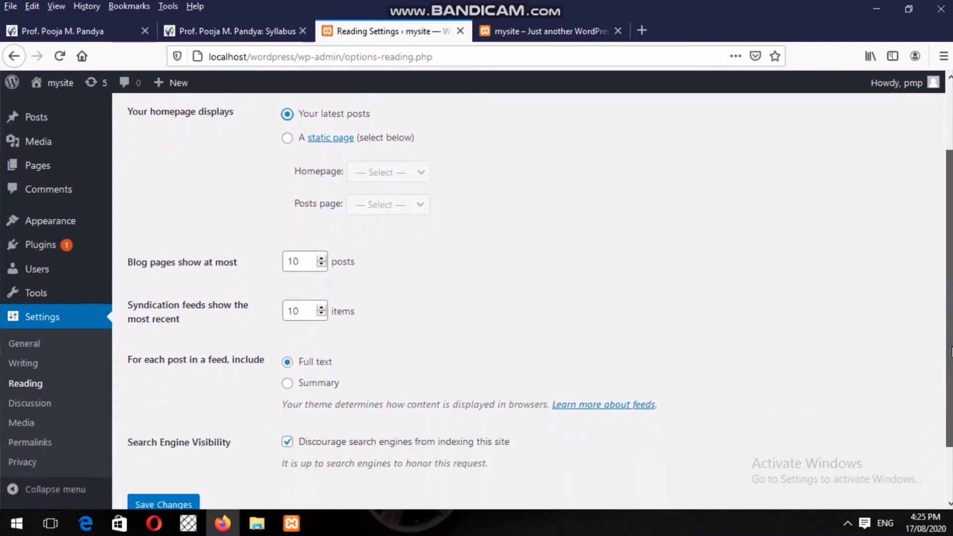
drag(950, 352, 950, 394)
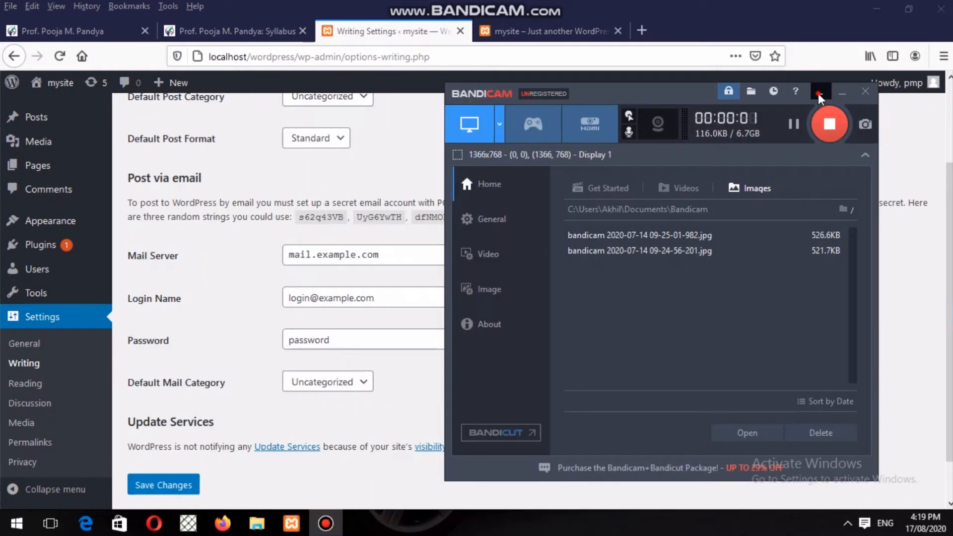
Hide the screen recorder window and examine the login, password and default mail category fields in the Writing settings
click(817, 86)
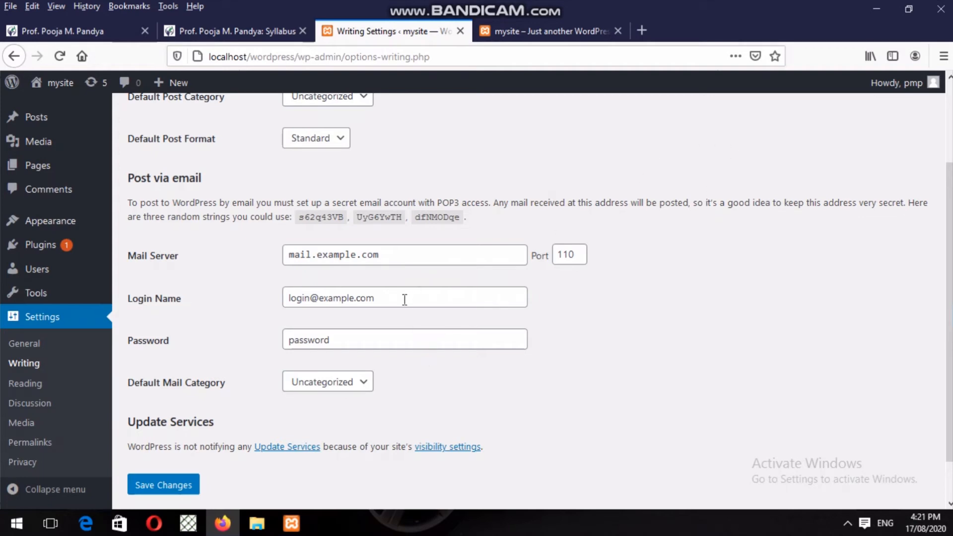
click(404, 298)
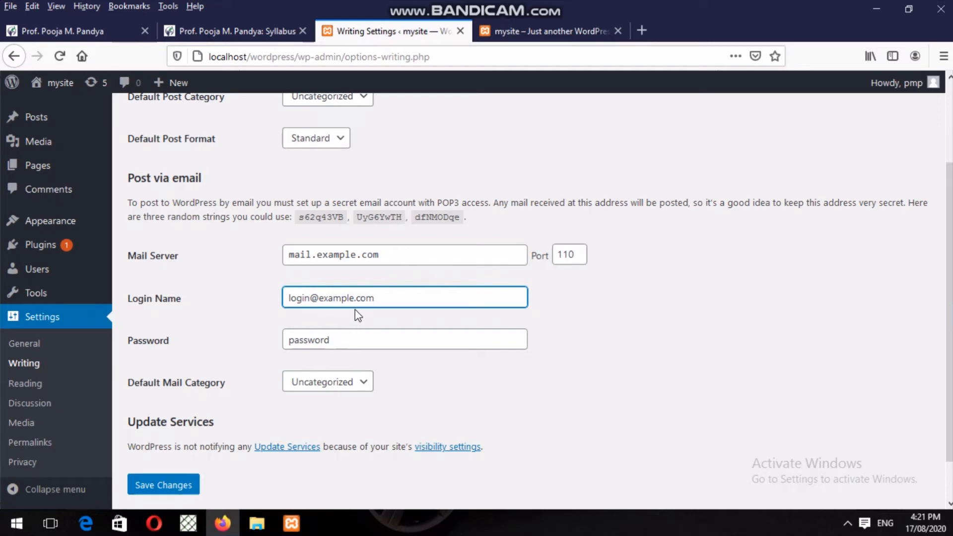
drag(376, 300, 279, 317)
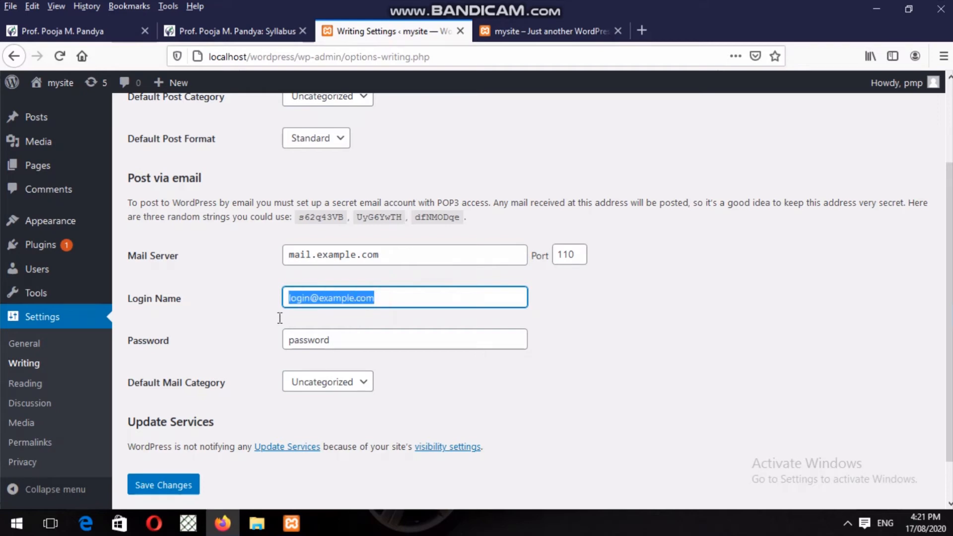
click(322, 341)
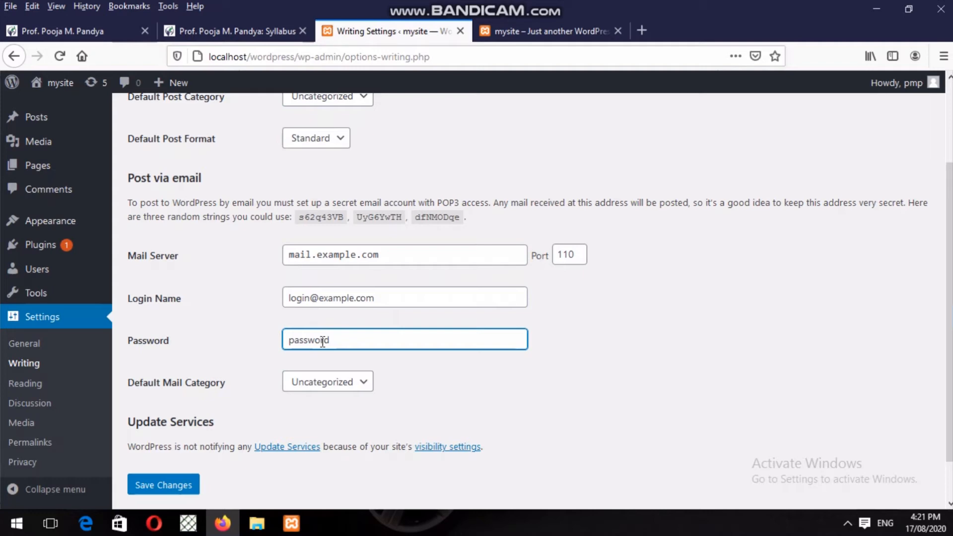
click(328, 387)
click(328, 386)
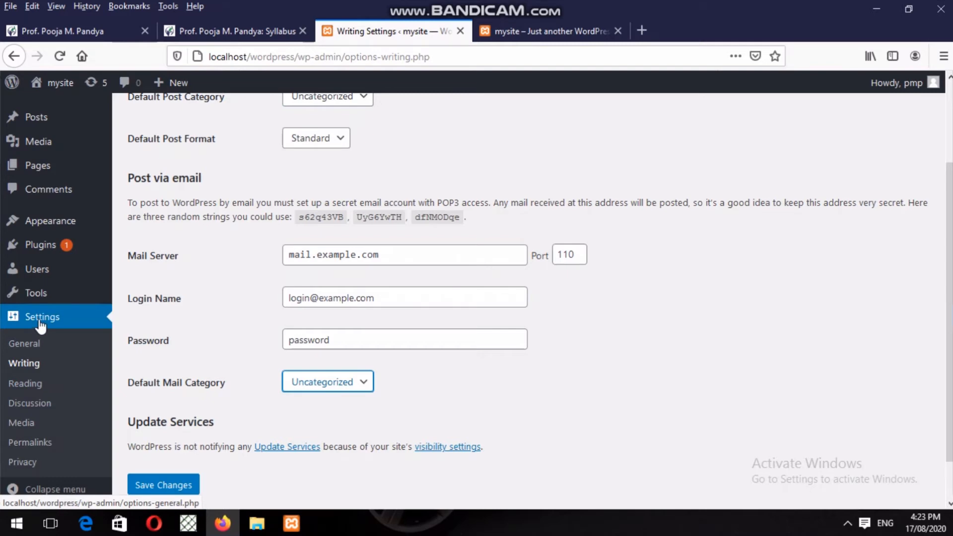
Open the Reading settings, select a static page for the homepage display, and inspect the Homepage and Posts page choices
click(31, 394)
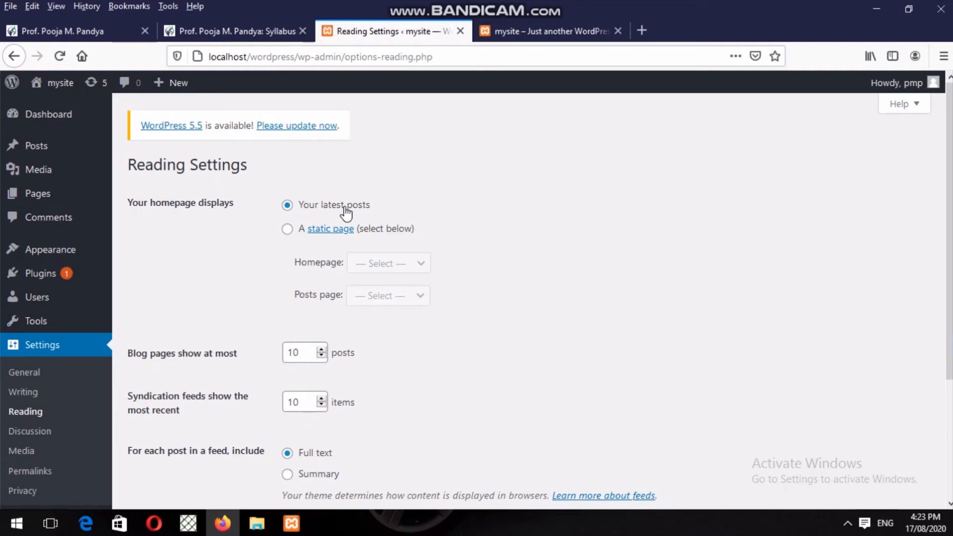
click(289, 233)
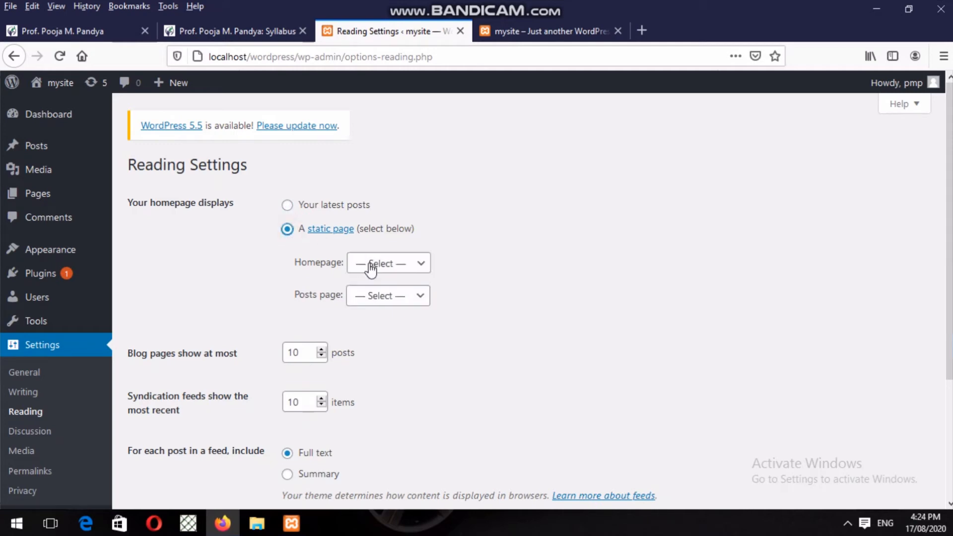
click(369, 264)
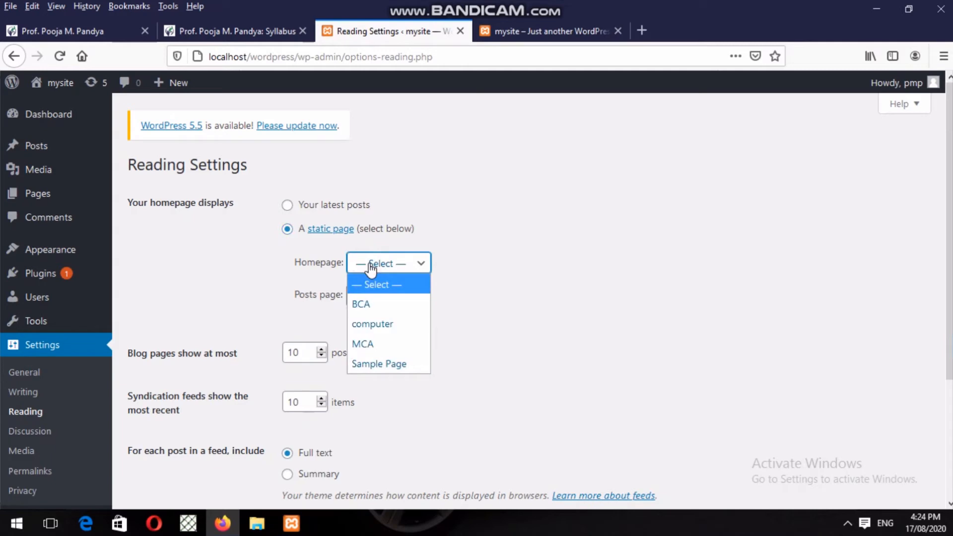
click(369, 268)
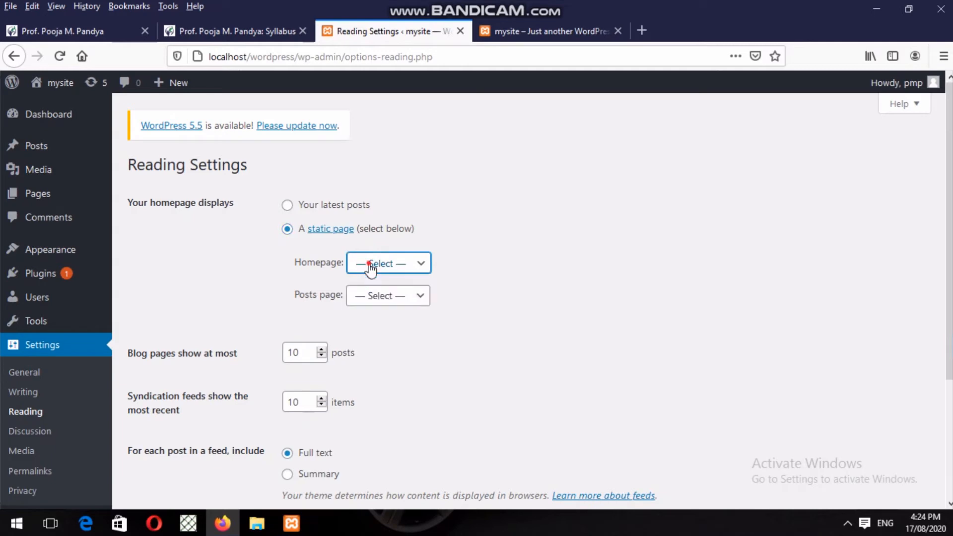
click(370, 297)
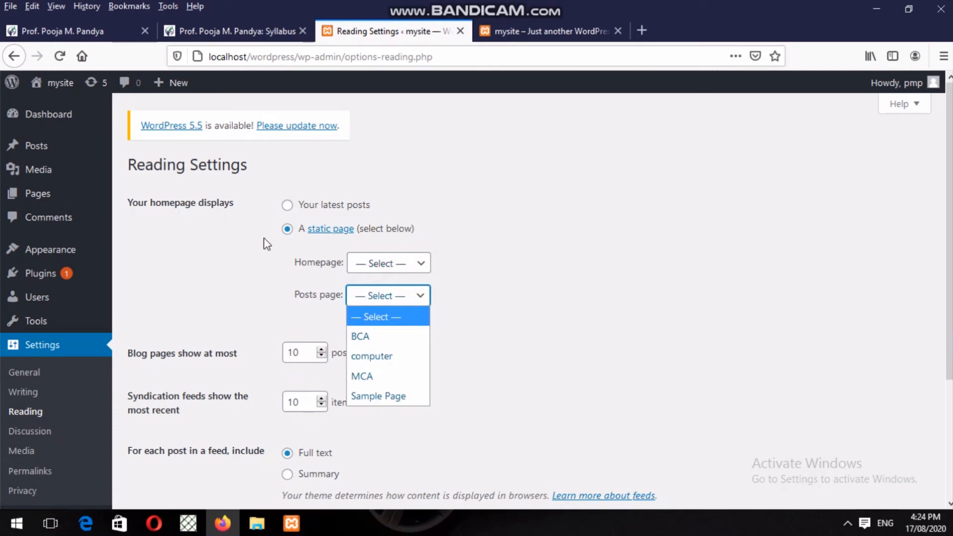
Return the homepage display to Your latest posts and review the blog page, feed and Search Engine Visibility settings
click(288, 210)
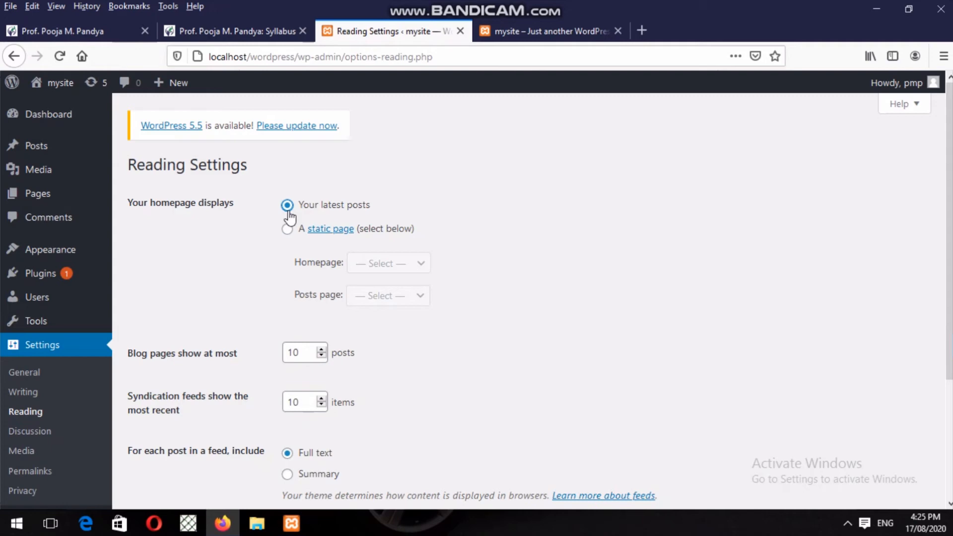
key(Down)
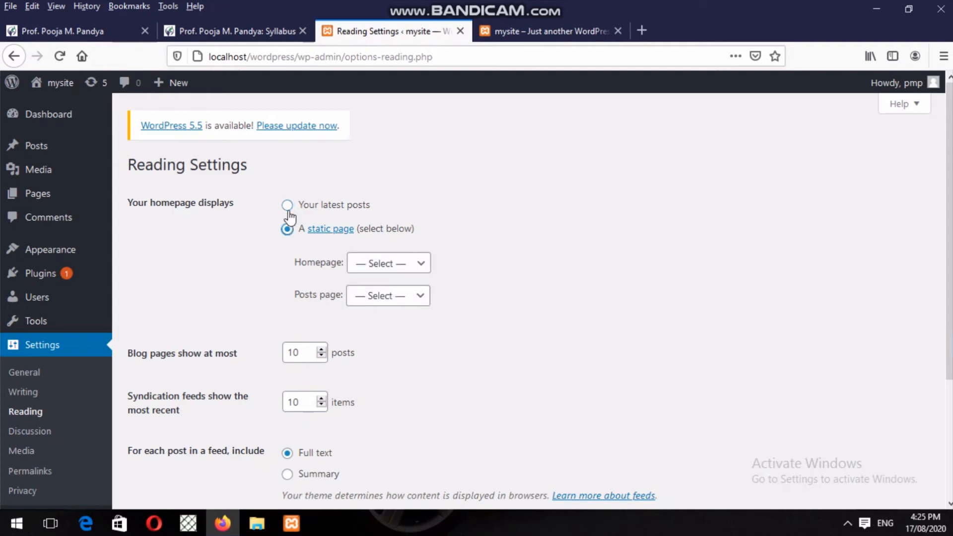
click(347, 205)
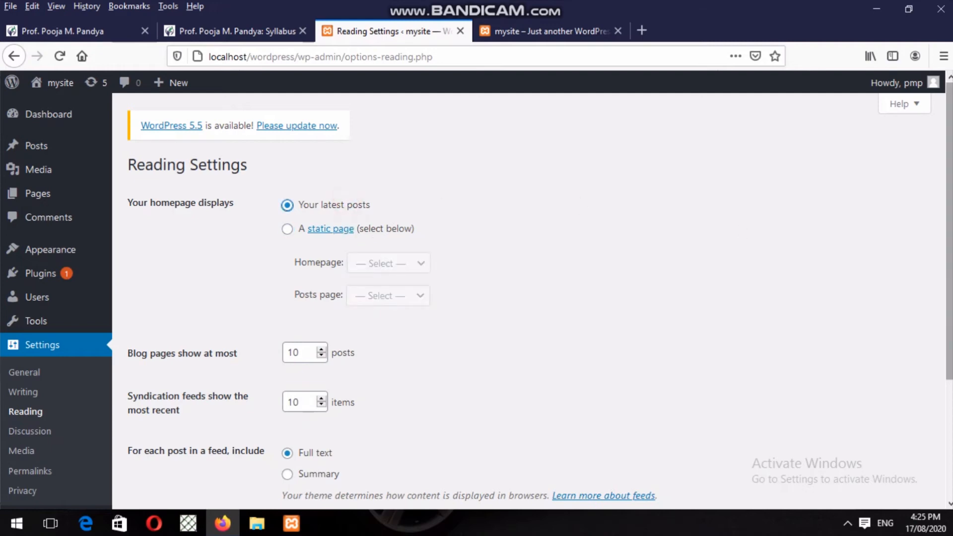
scroll(951, 350, down, 3)
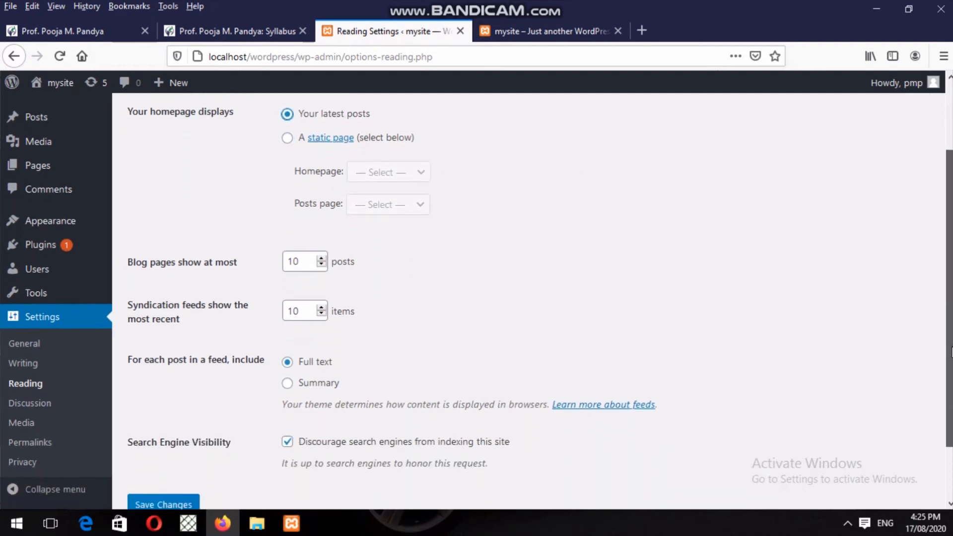
drag(951, 352, 950, 394)
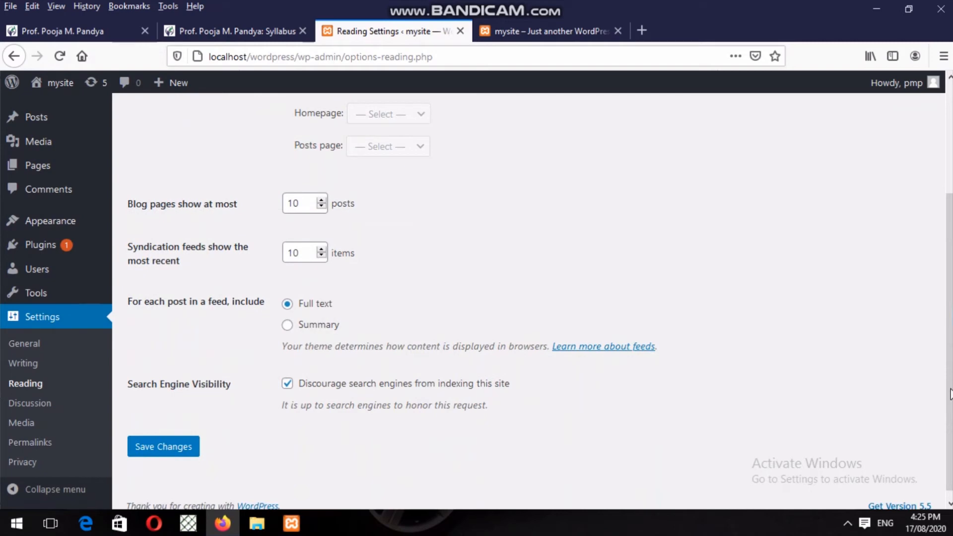
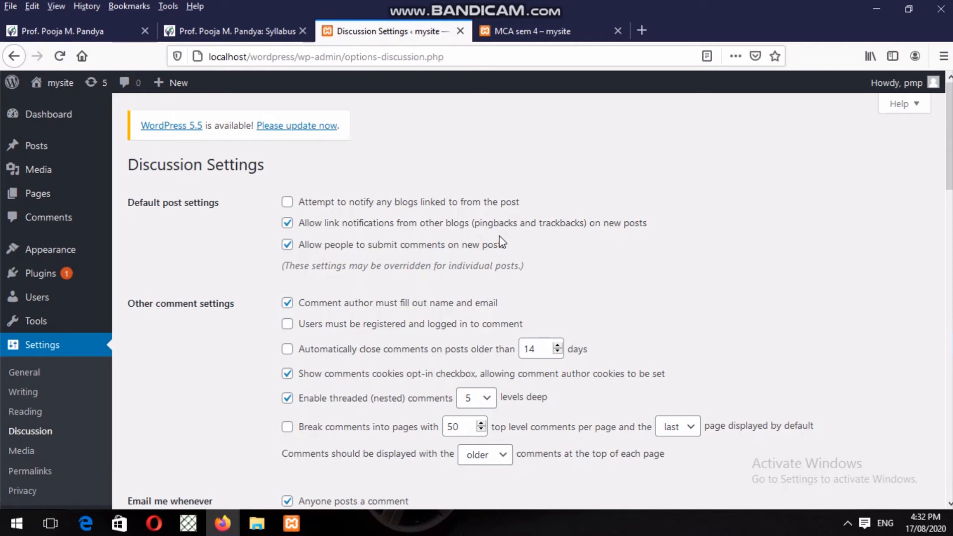
Review the default post and other comment settings in Discussion, choosing older comments at the top of each page
scroll(501, 243, down, 1)
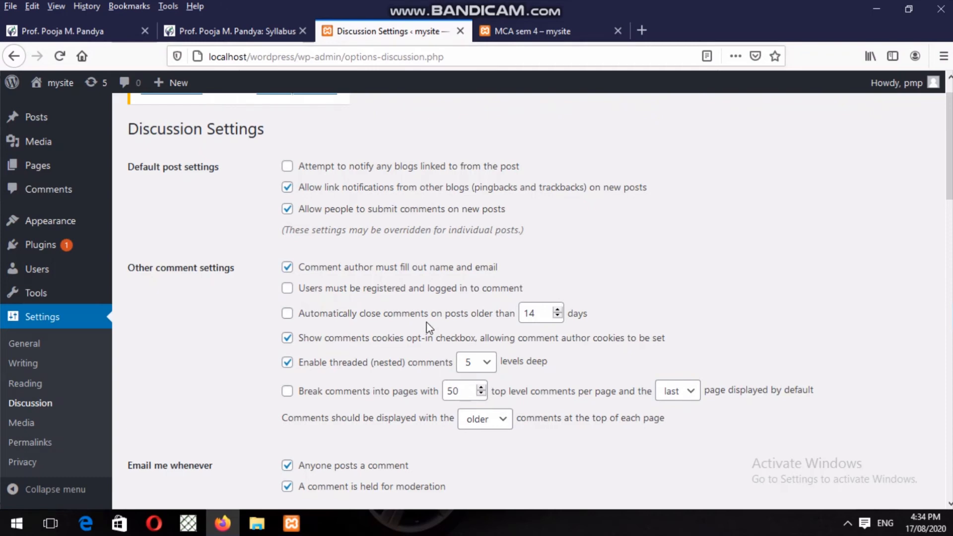
scroll(427, 325, down, 3)
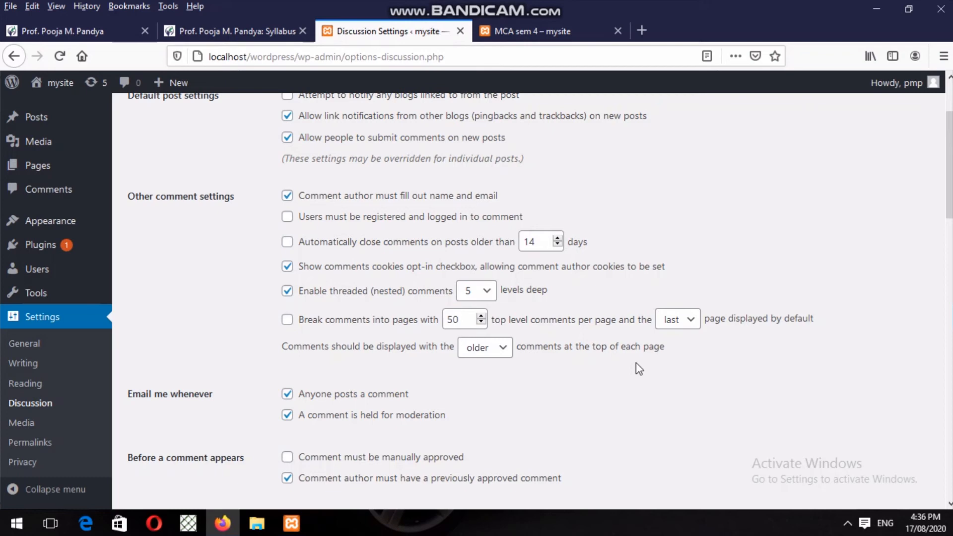
click(504, 350)
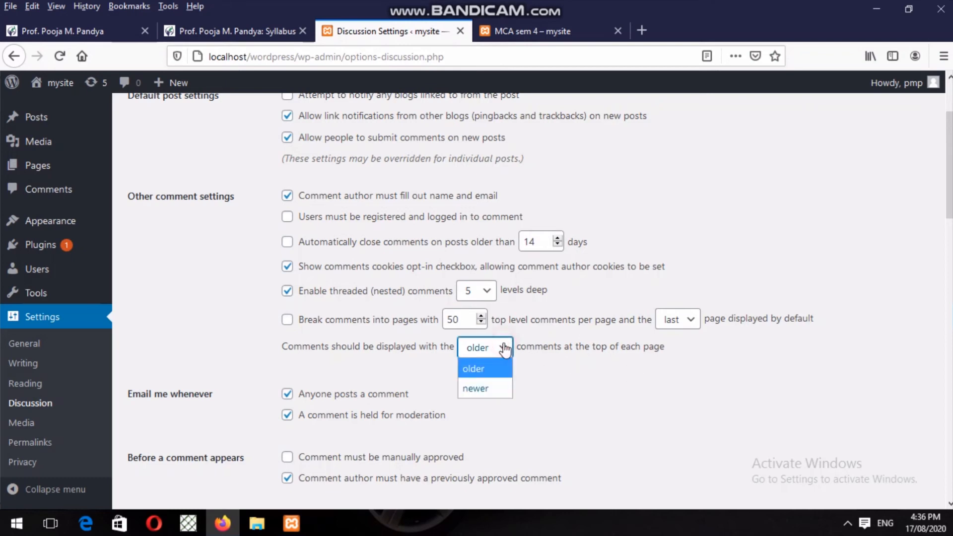
click(473, 367)
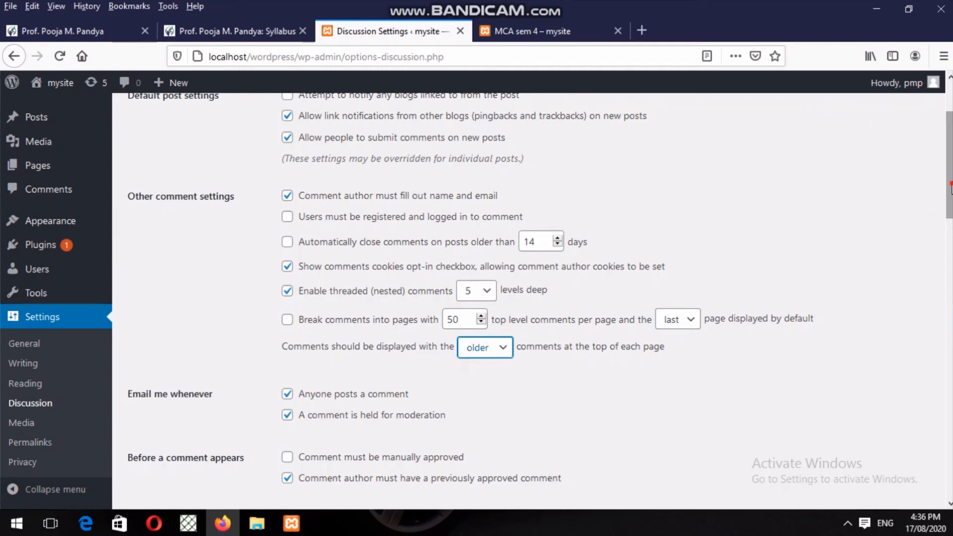
Examine the Email me whenever and Before a comment appears options in the Discussion settings
drag(949, 188, 950, 242)
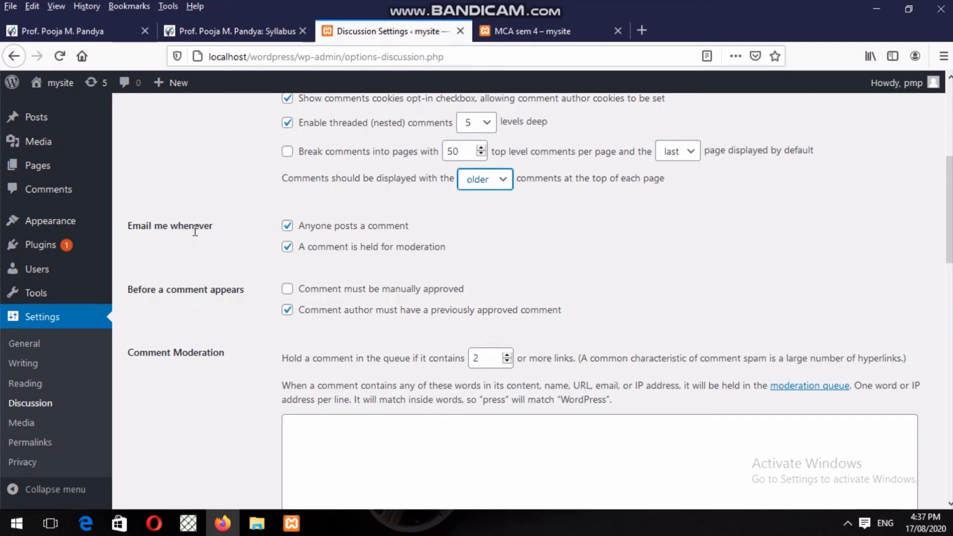
key(Down)
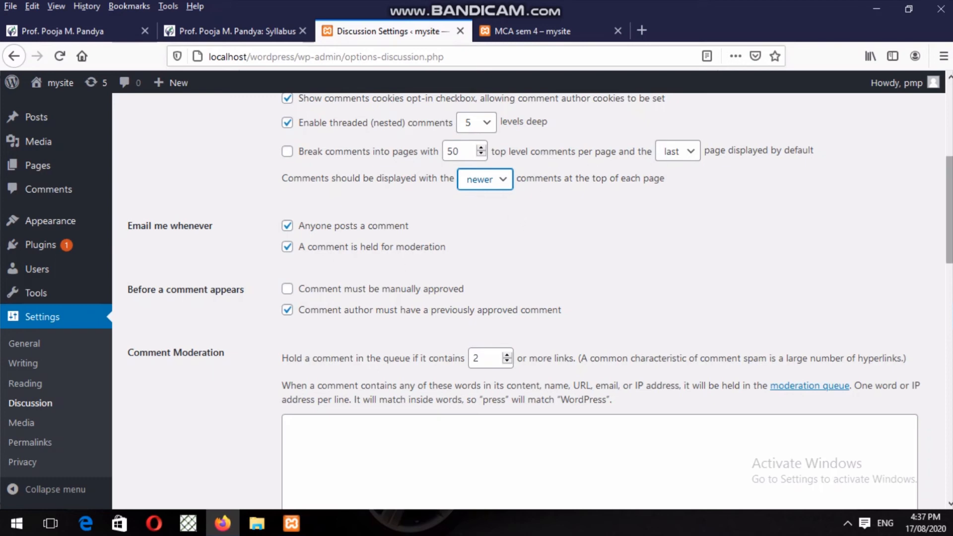
scroll(948, 208, down, 3)
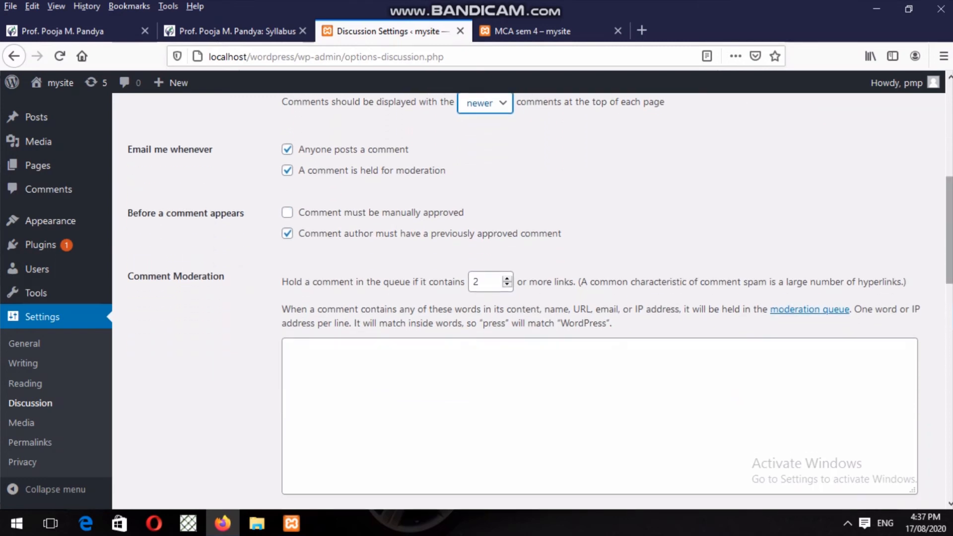
Examine the Comment Moderation section, highlighting its explanation of held words and placing the cursor in the empty word list
scroll(948, 228, down, 5)
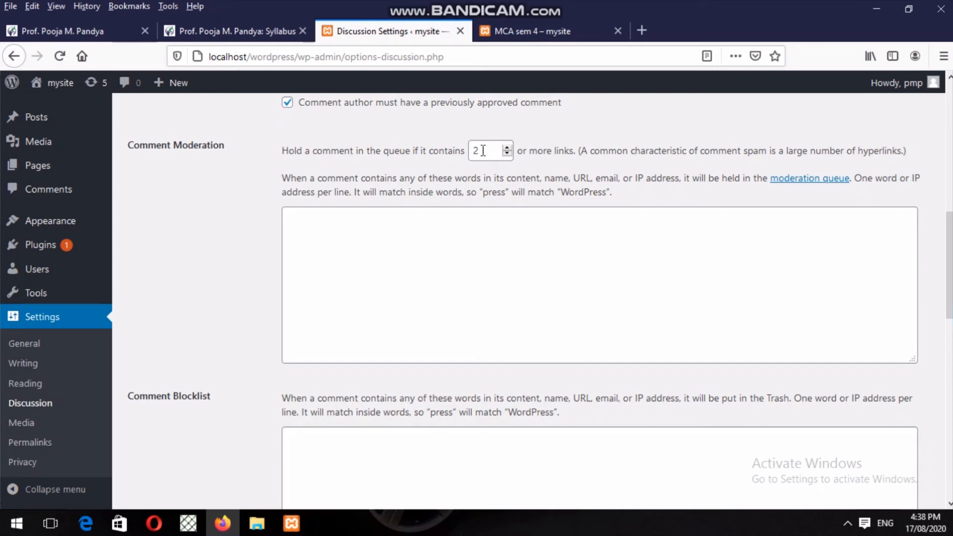
drag(579, 177, 676, 199)
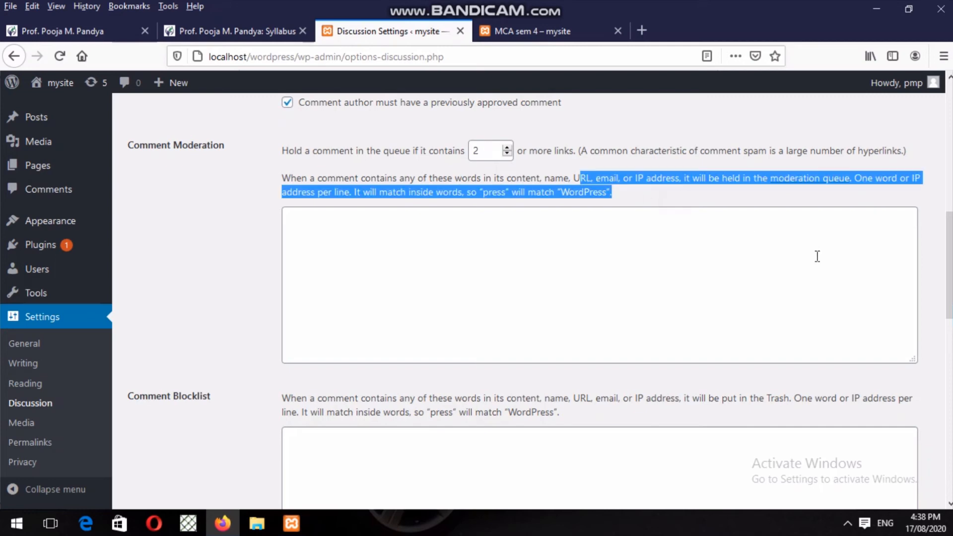
click(686, 361)
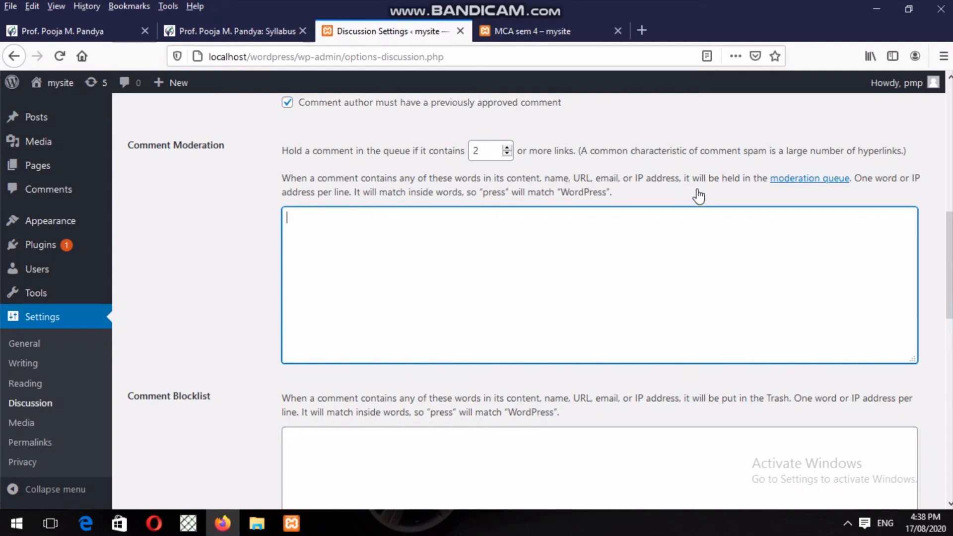
click(500, 318)
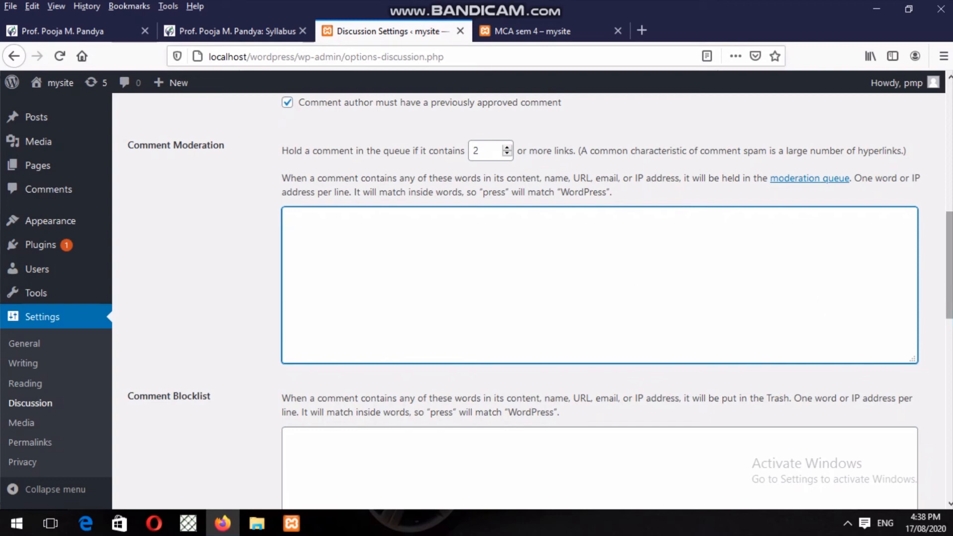
Examine the Comment Blocklist section and its box for words that send comments to the Trash
drag(951, 291, 950, 358)
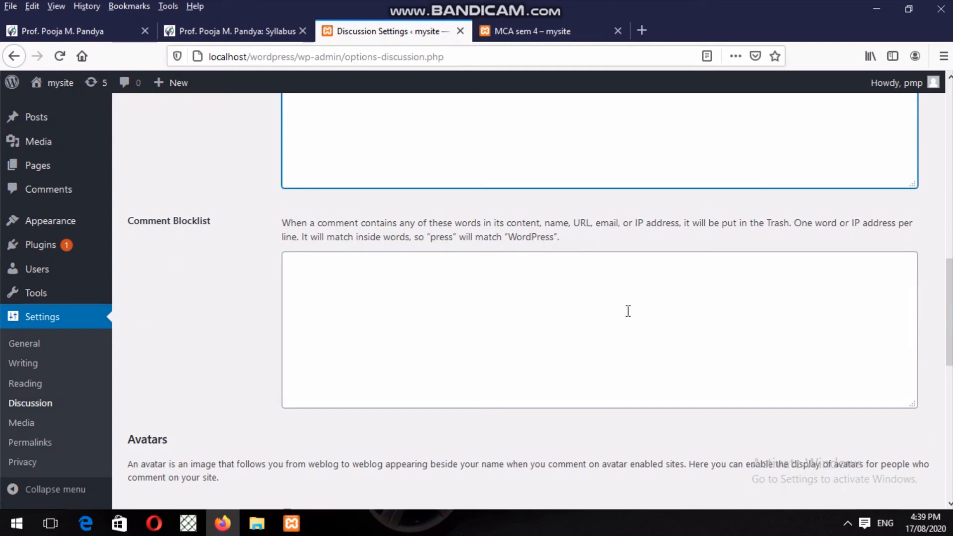
click(576, 315)
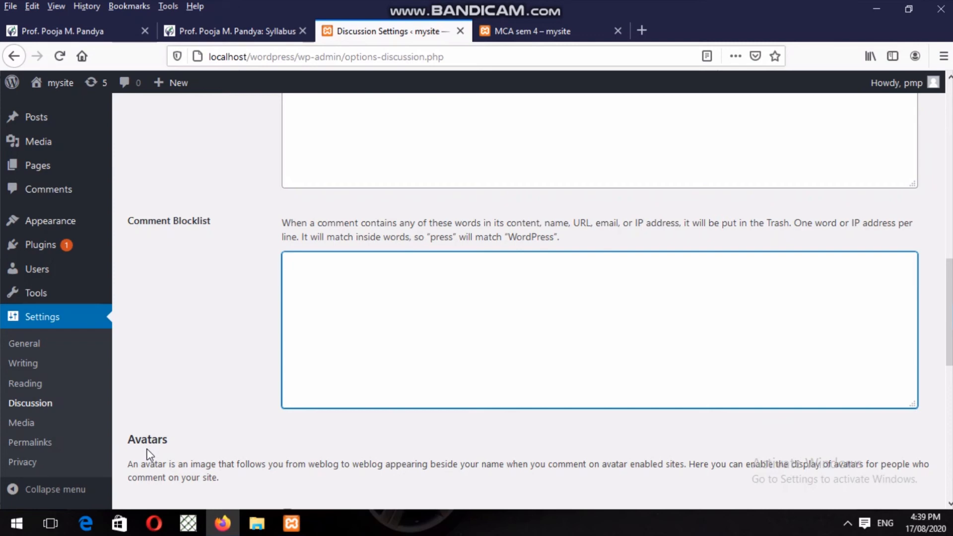
click(61, 276)
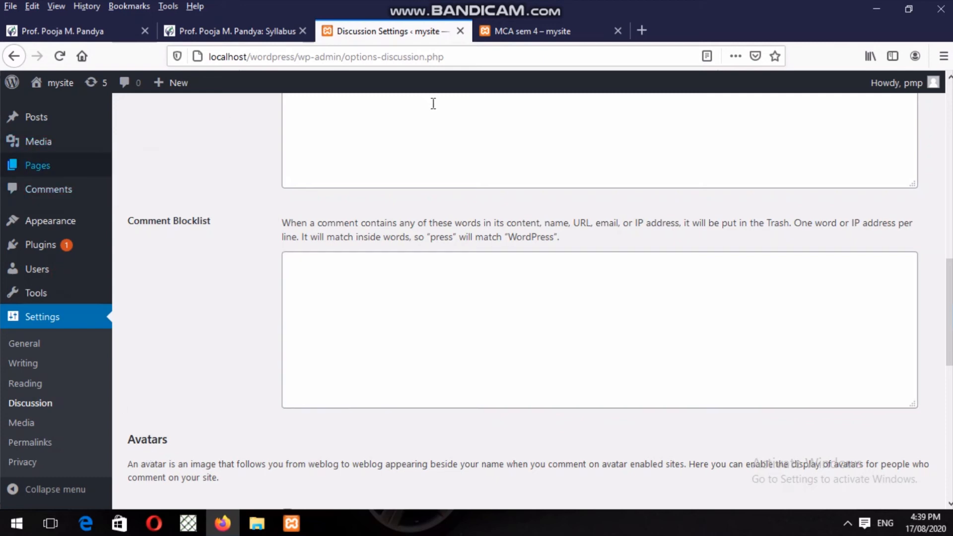
Examine the Avatars section, covering Avatar Display, Maximum Rating and the Default Avatar choices
mouse_move(893, 83)
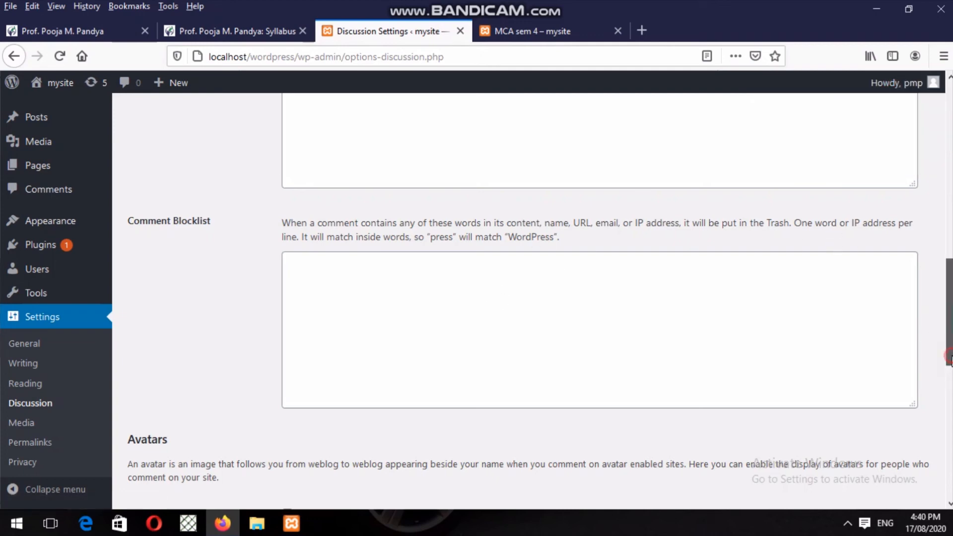
drag(949, 377, 948, 477)
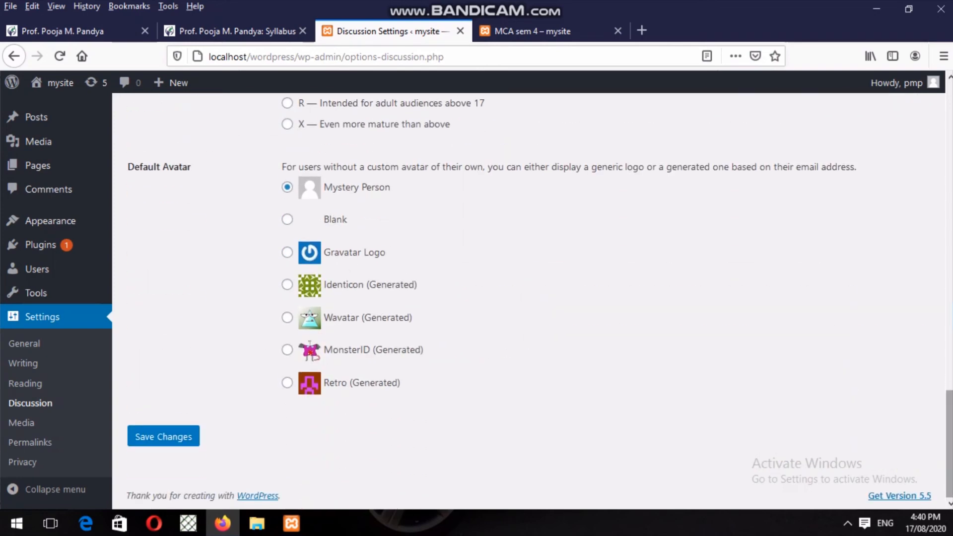
scroll(528, 298, up, 4)
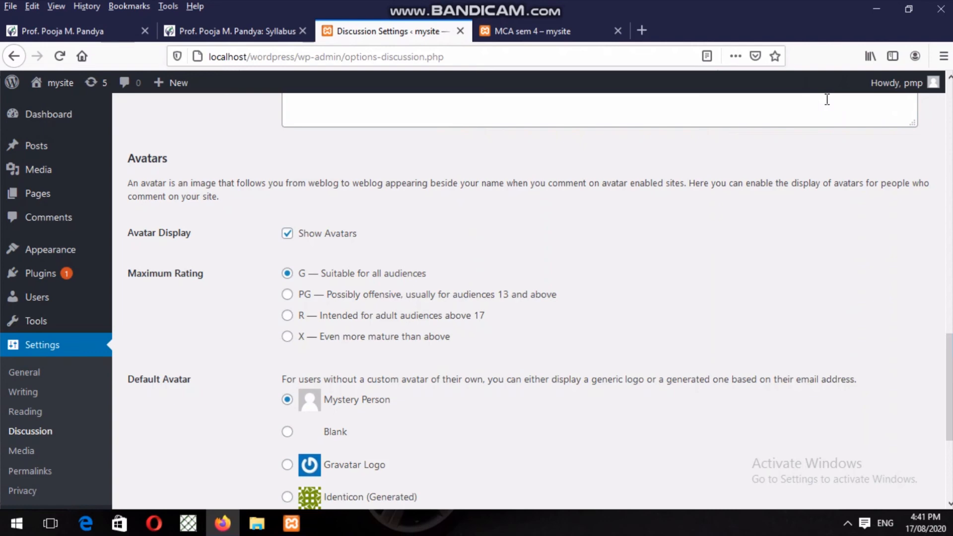
scroll(827, 102, down, 3)
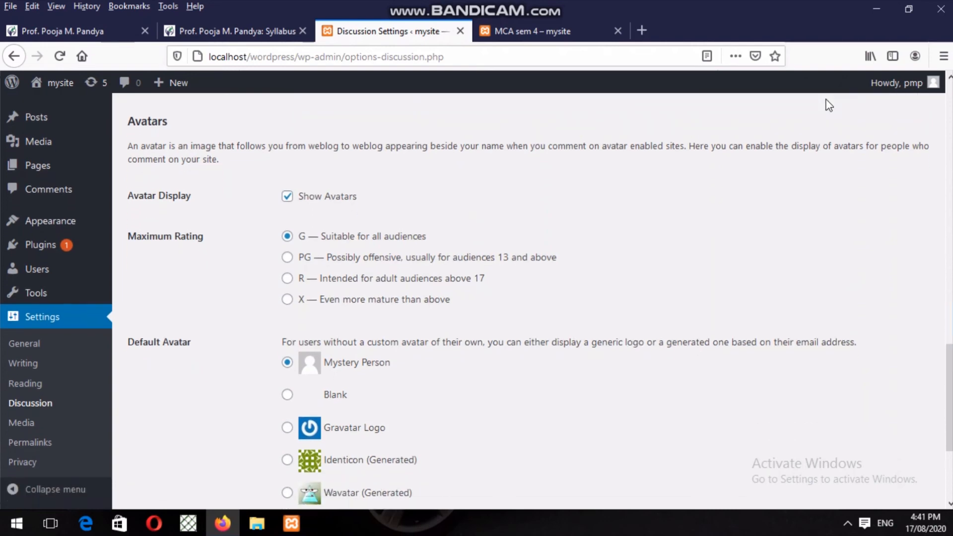
scroll(828, 105, down, 2)
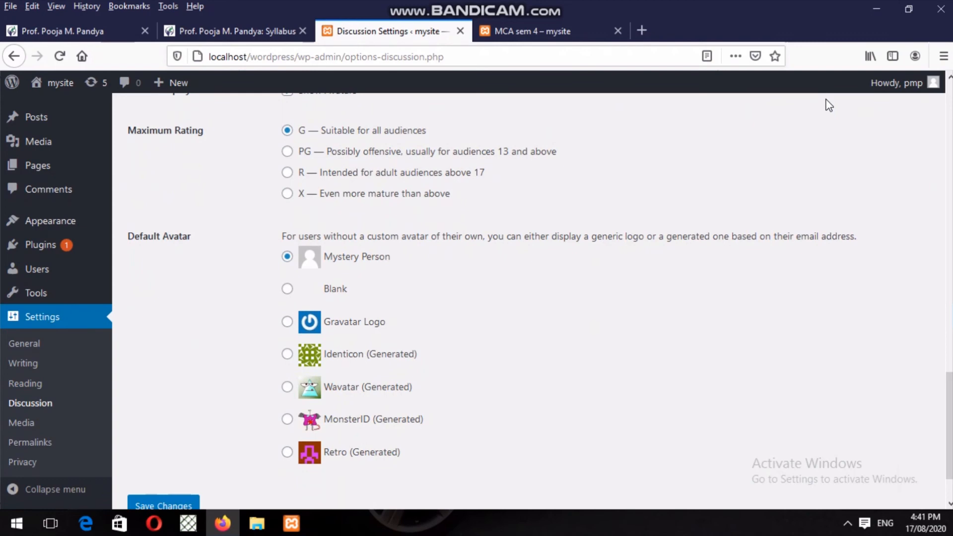
scroll(828, 103, down, 1)
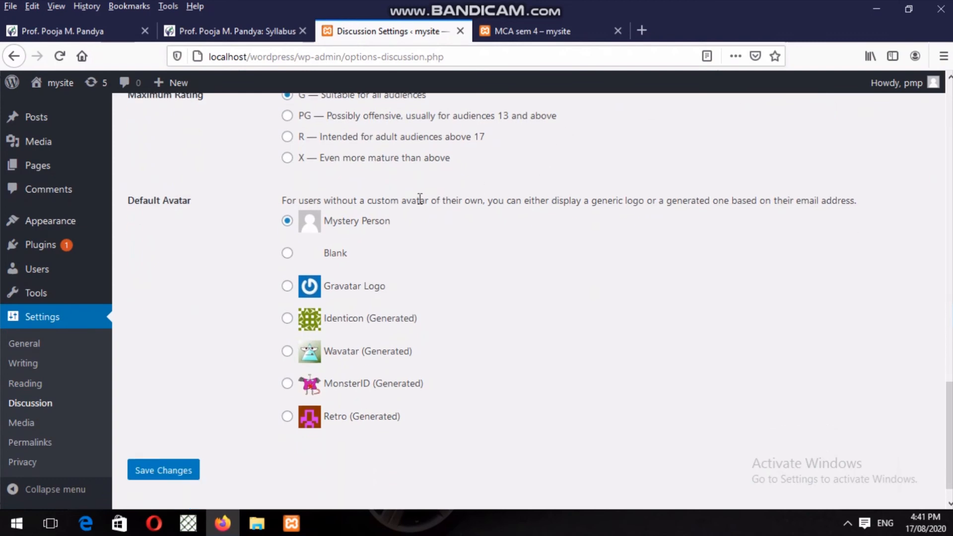
View the account's Profile page and return to the comment moderation options in the Discussion settings
click(936, 90)
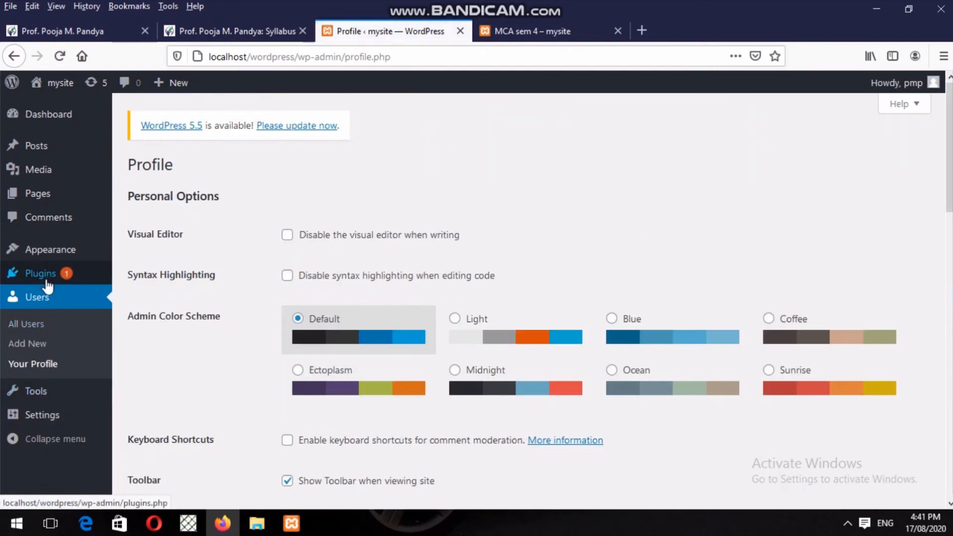
mouse_move(43, 421)
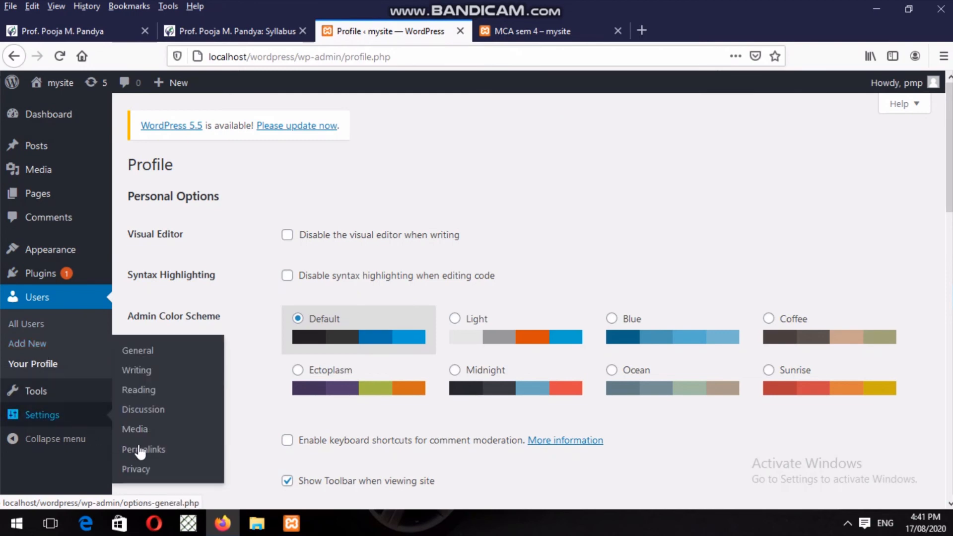
click(149, 411)
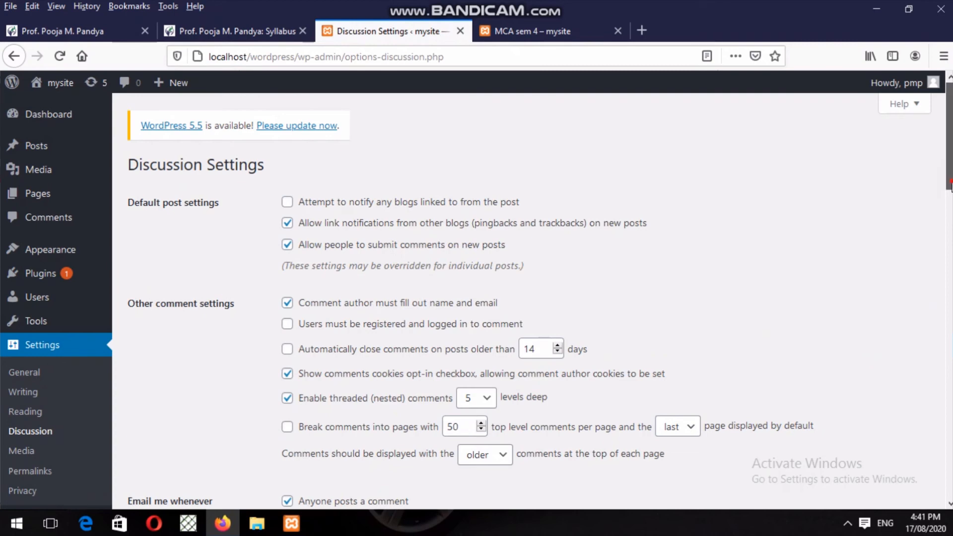
scroll(925, 419, down, 6)
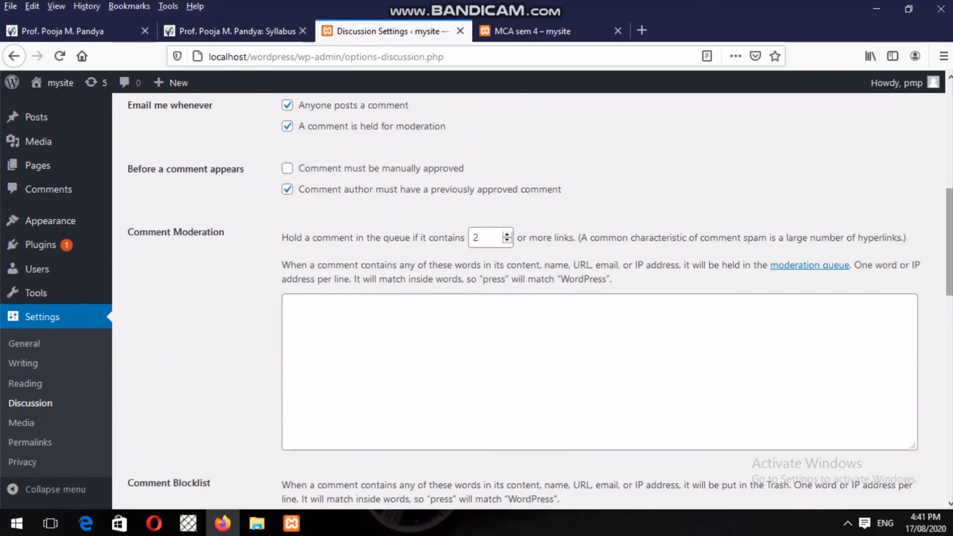
Open the Media settings and examine the thumbnail, medium and large image sizes and the Uploading Files option
scroll(949, 490, down, 6)
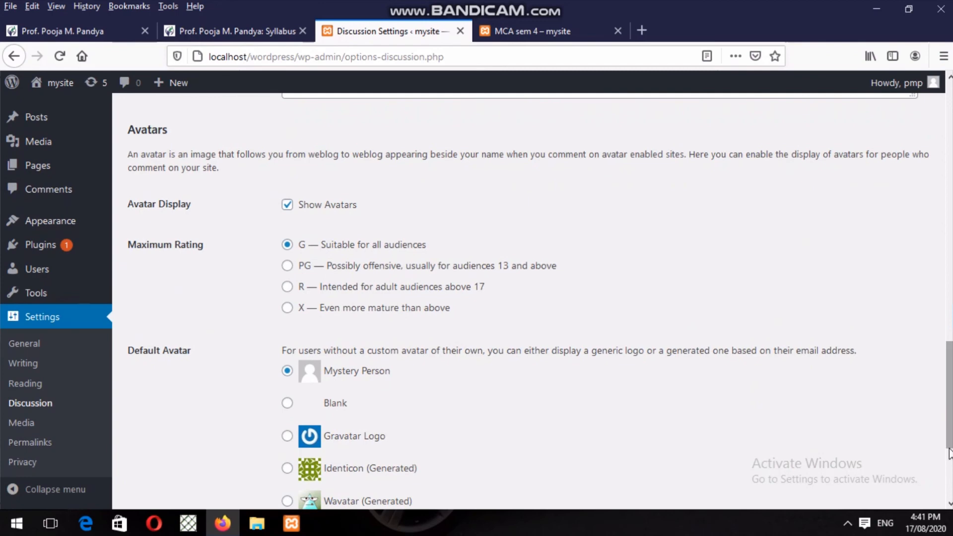
scroll(948, 491, down, 3)
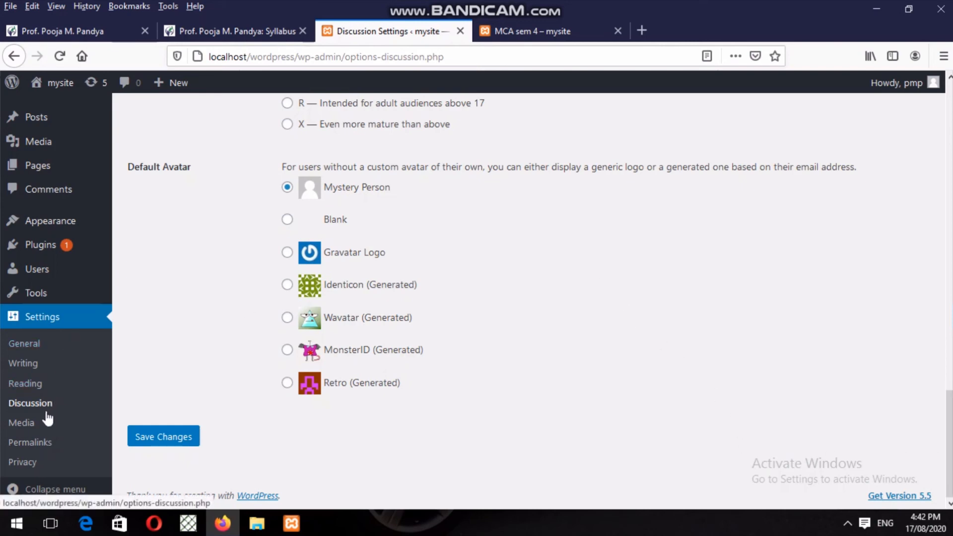
click(29, 422)
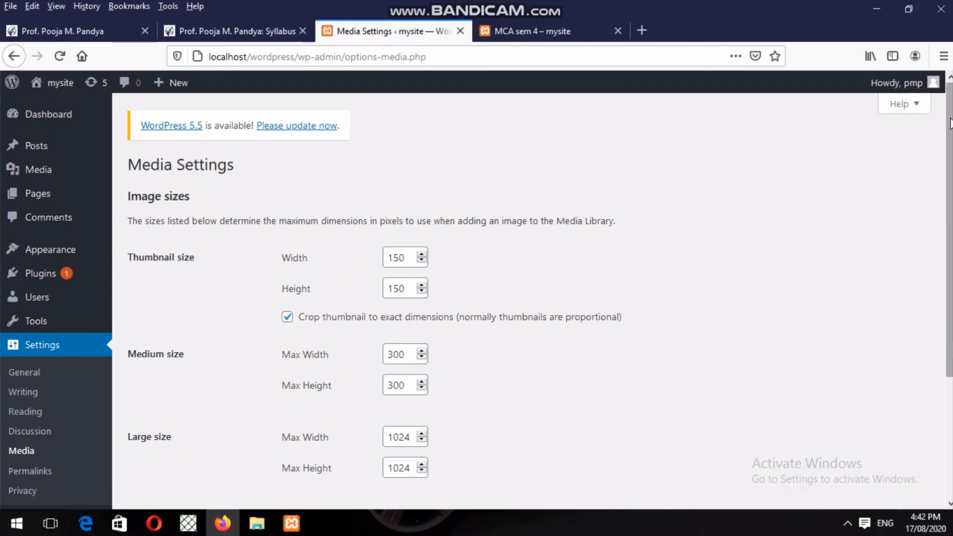
drag(949, 124, 949, 171)
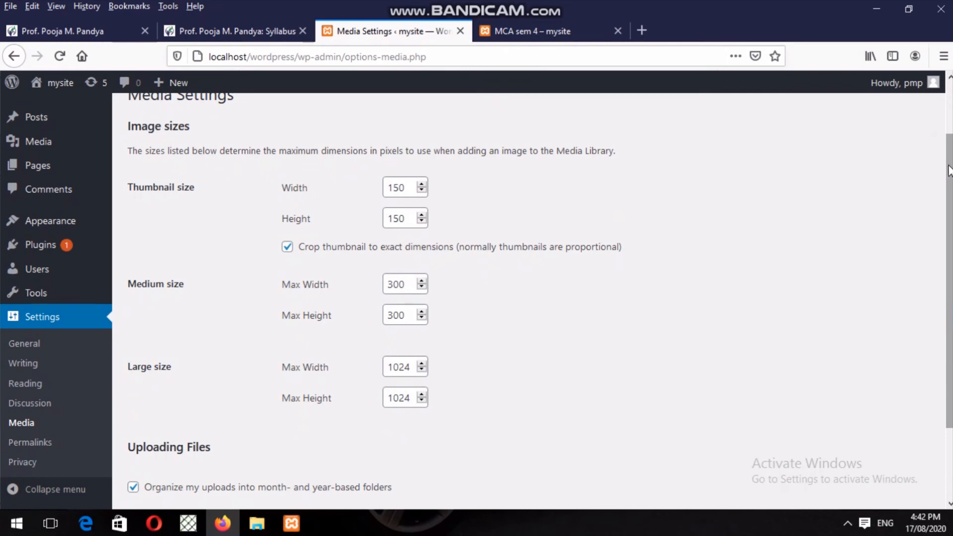
drag(950, 166, 951, 132)
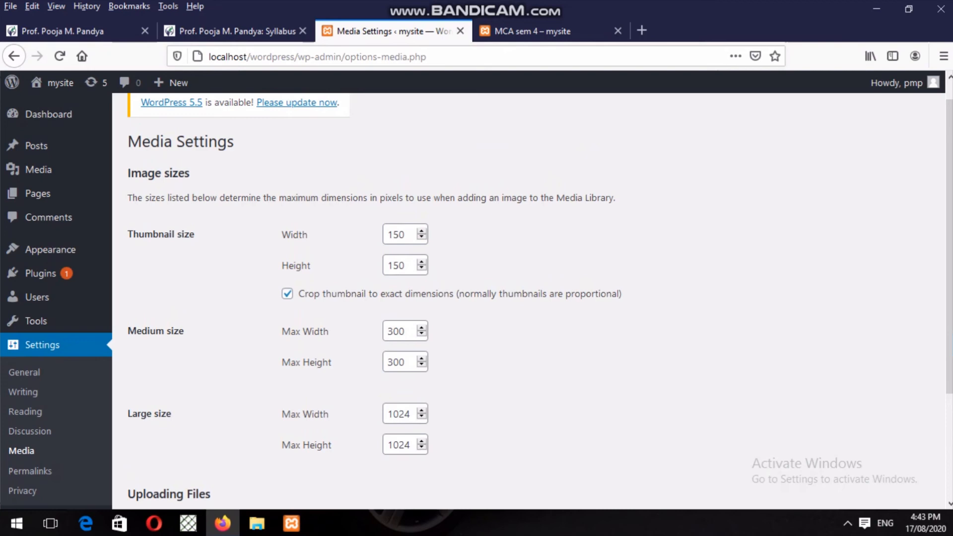
scroll(949, 248, down, 5)
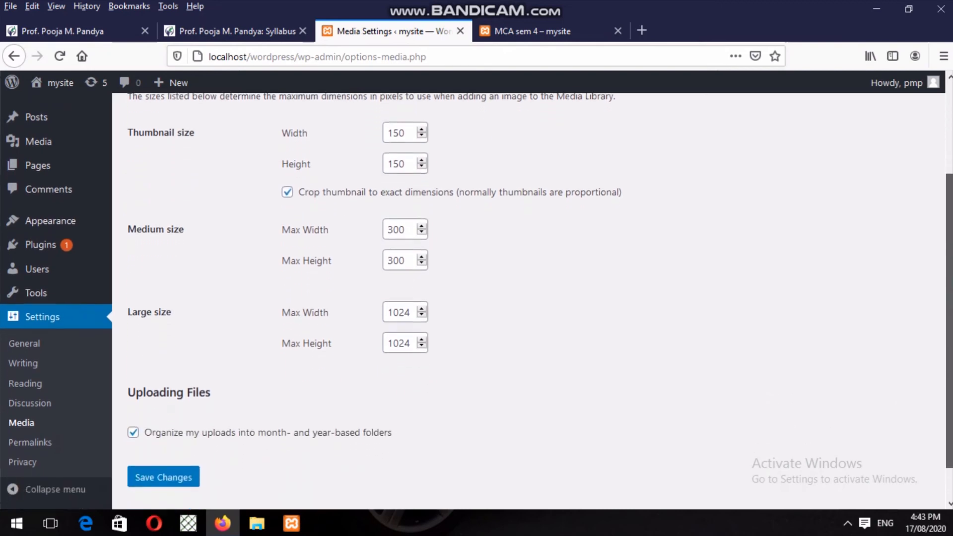
mouse_move(948, 337)
mouse_down()
mouse_move(948, 347)
mouse_move(949, 321)
mouse_move(949, 343)
mouse_up()
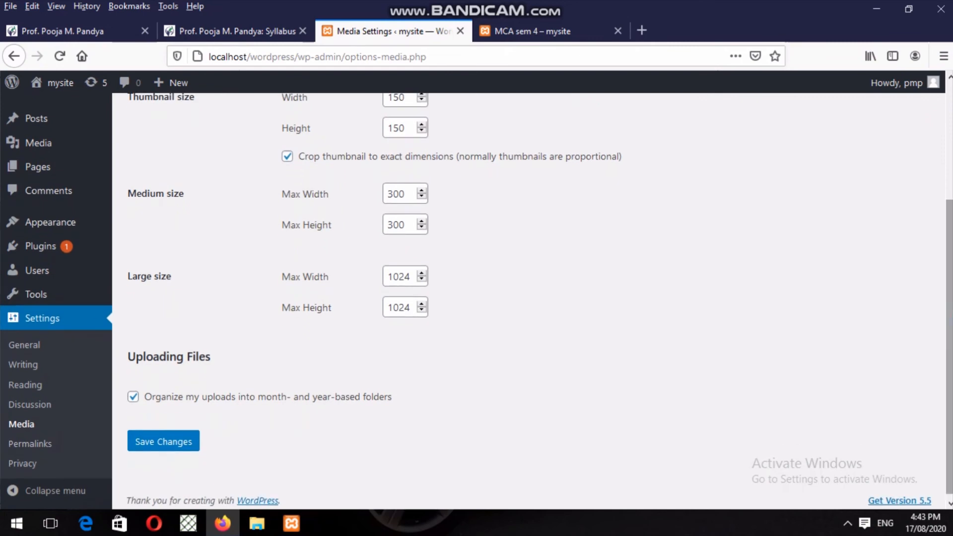
scroll(387, 124, up, 2)
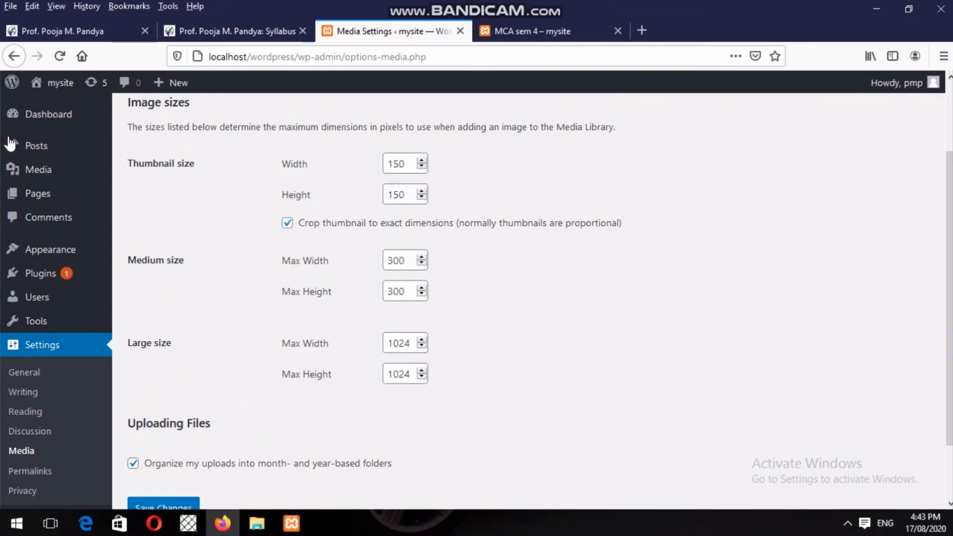
View the logo image's attachment details in the Media Library, highlight its pixel dimensions, and close the details
mouse_move(14, 169)
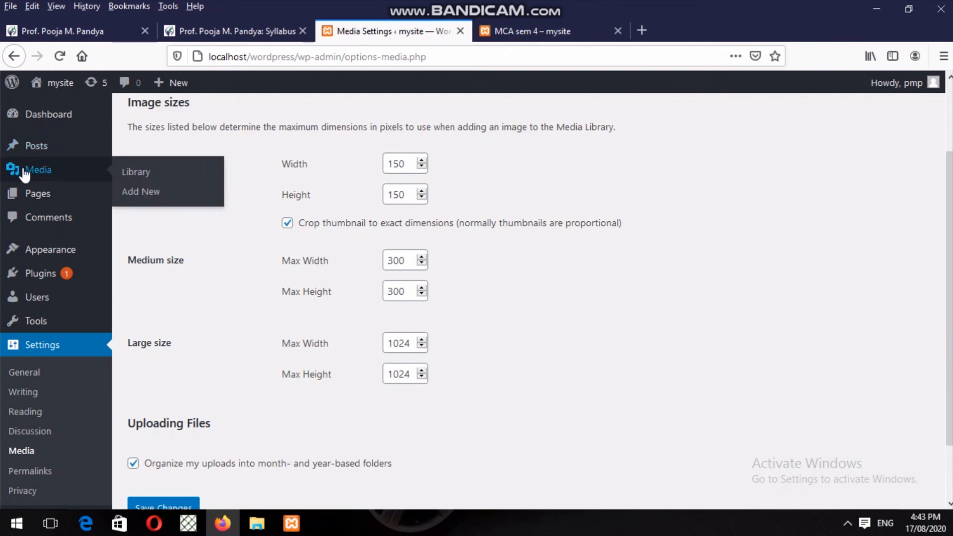
click(133, 184)
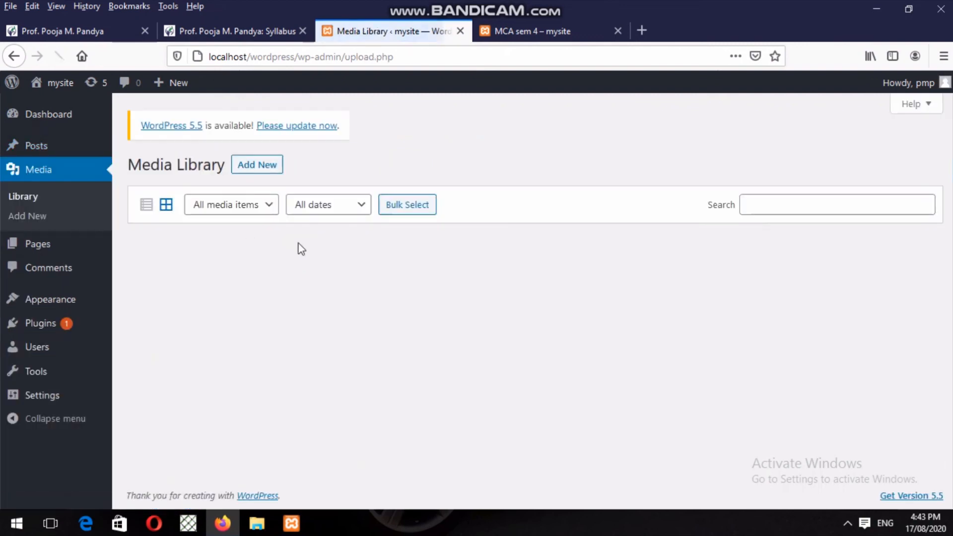
click(199, 288)
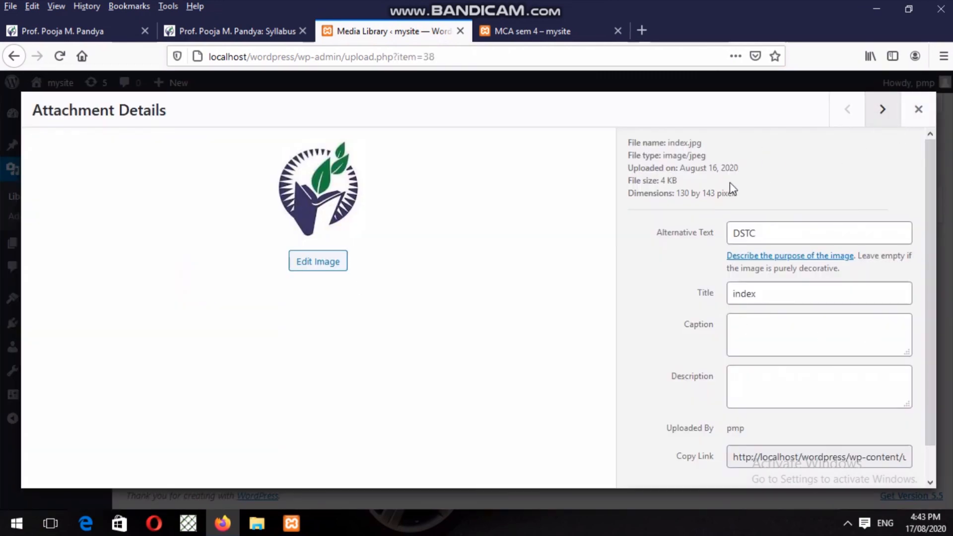
drag(678, 192, 755, 193)
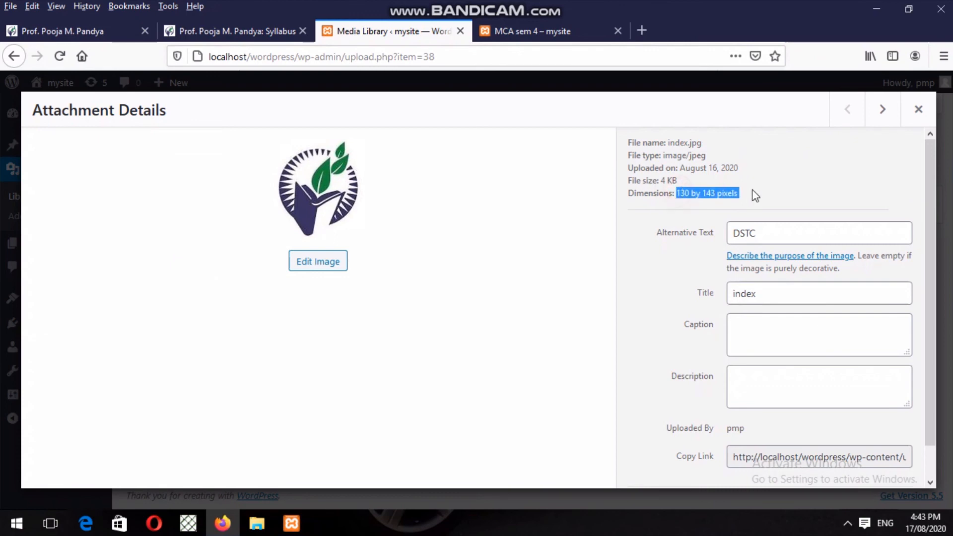
click(917, 109)
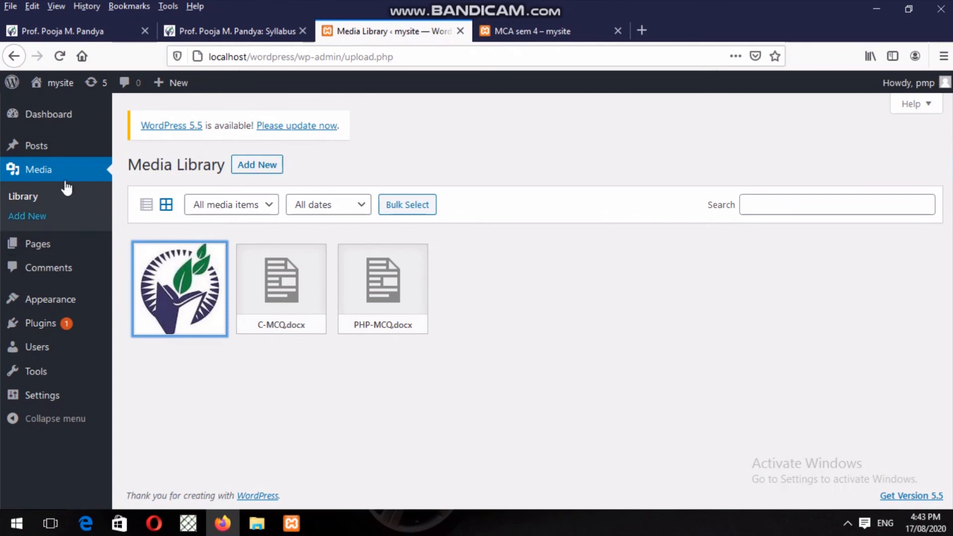
Open the MCA sem 4 post for editing and place the cursor at the end of its paragraph
click(44, 151)
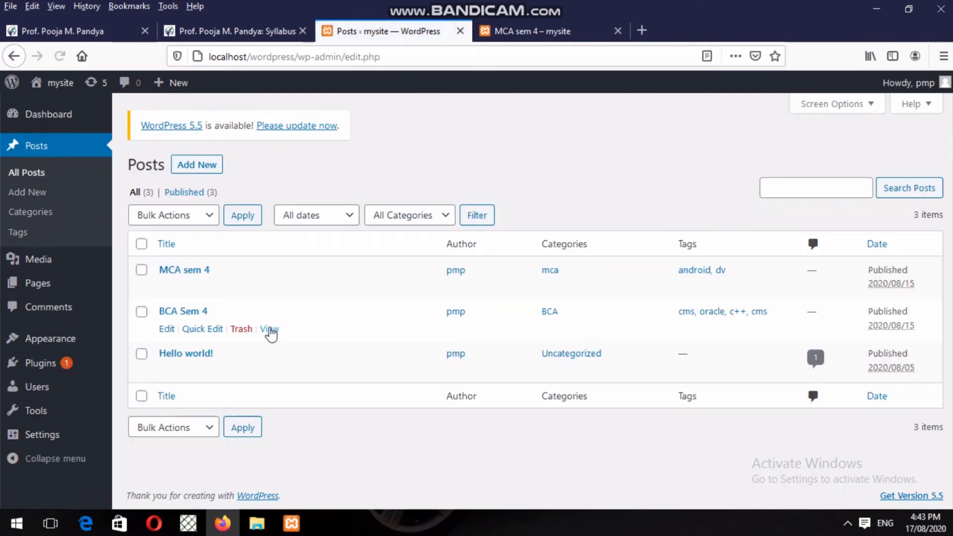
click(168, 289)
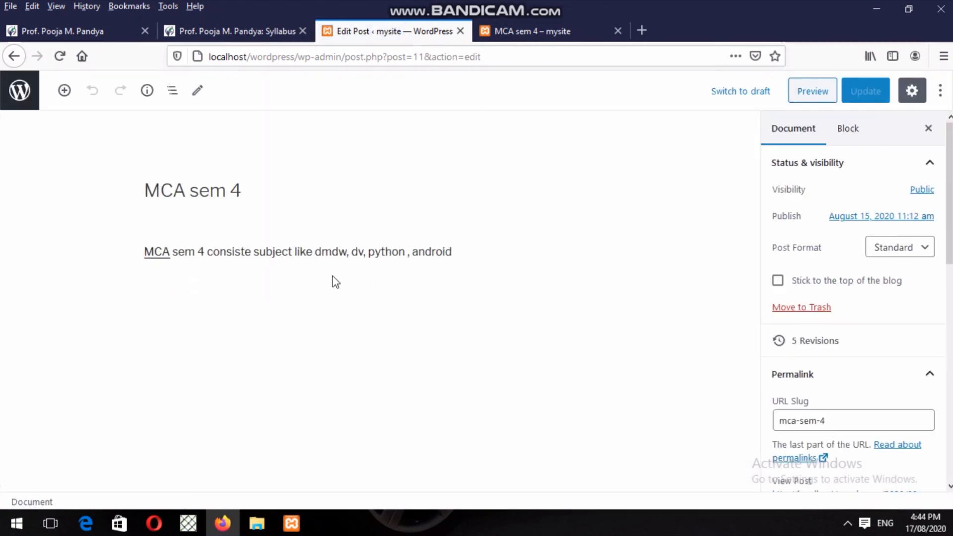
click(315, 274)
click(366, 271)
triple_click(402, 256)
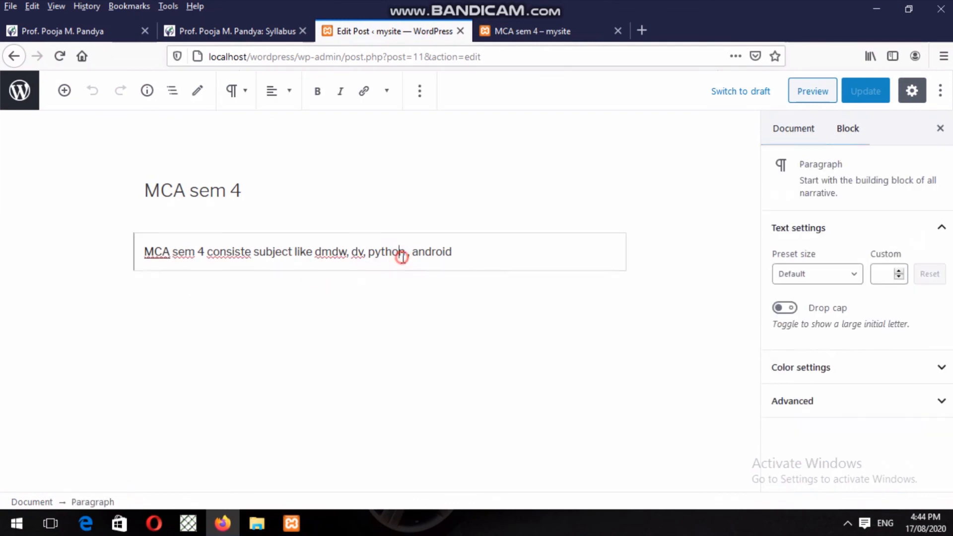
click(477, 285)
click(468, 292)
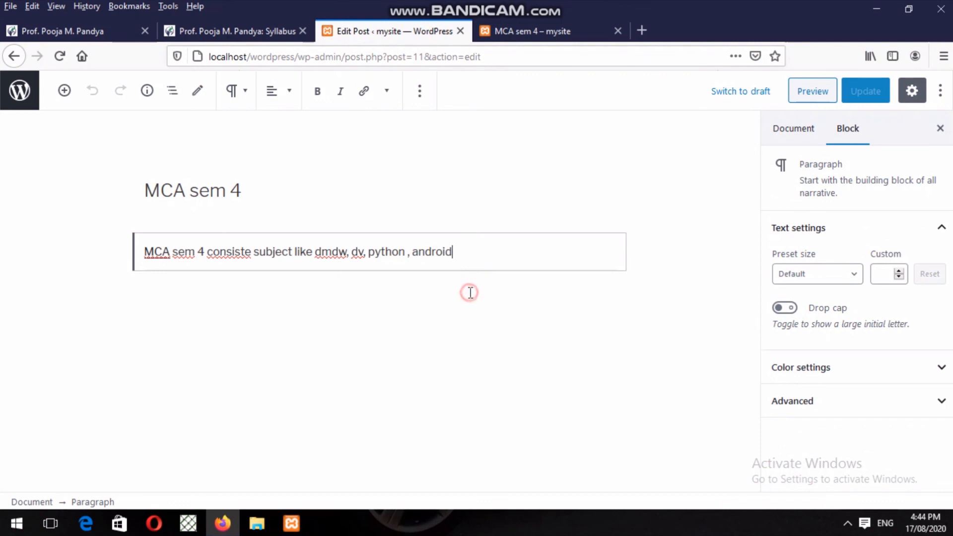
Add an empty paragraph block below the existing text of the MCA sem 4 post
click(488, 291)
click(430, 286)
click(479, 230)
click(480, 246)
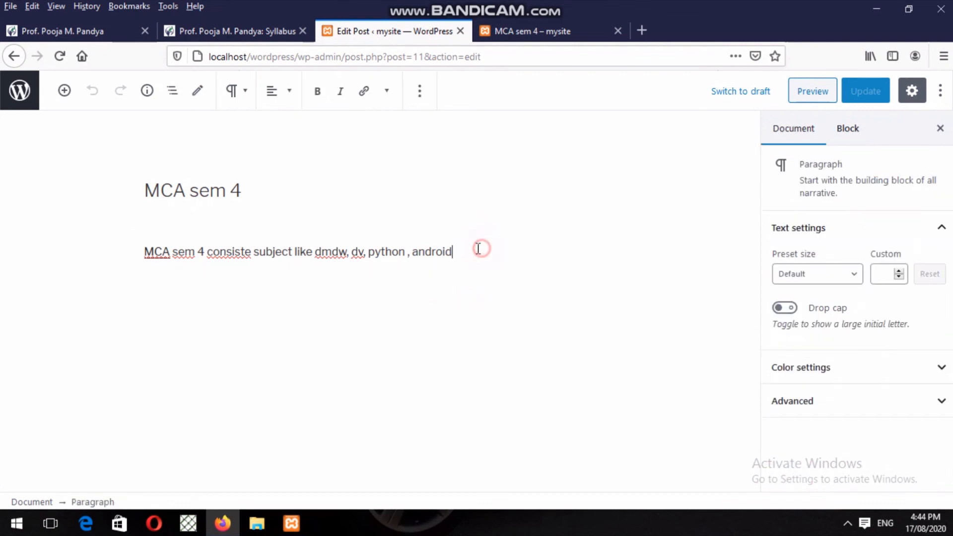
click(471, 297)
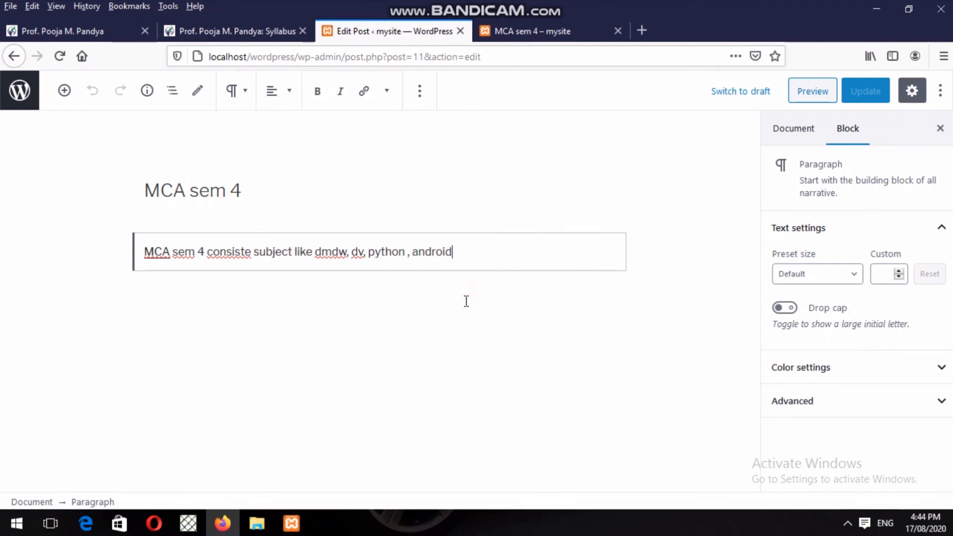
click(406, 299)
click(398, 298)
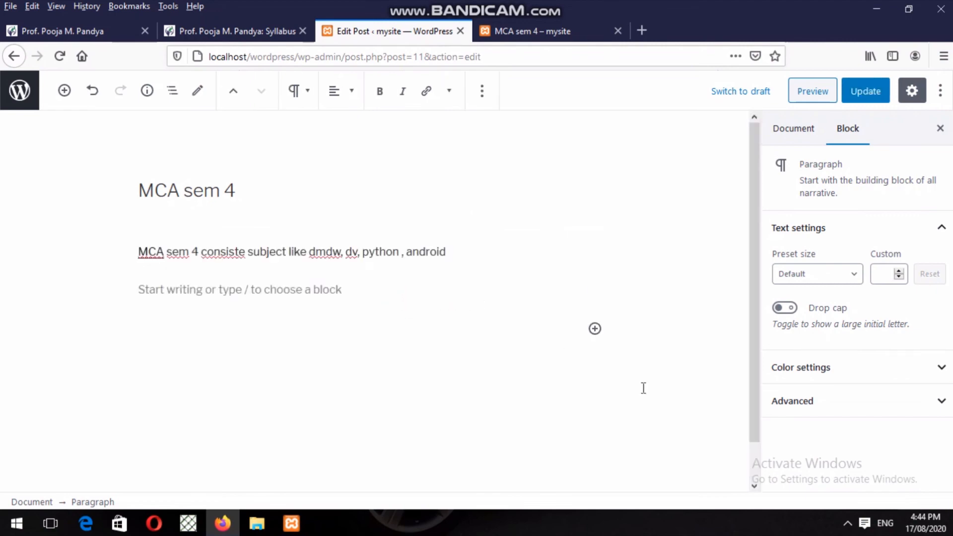
Insert an Image block below the empty paragraph, using index.jpg from the Media Library
click(593, 327)
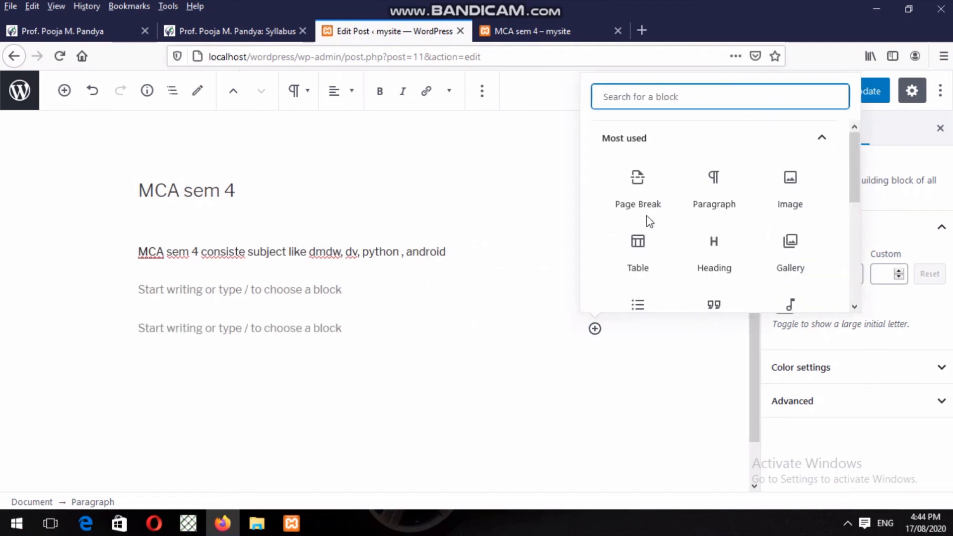
click(780, 212)
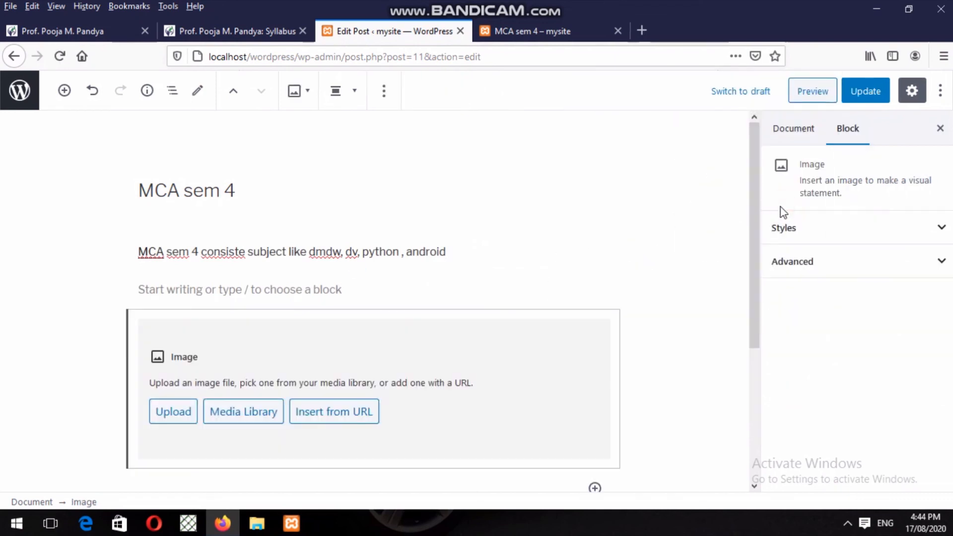
click(253, 412)
click(53, 277)
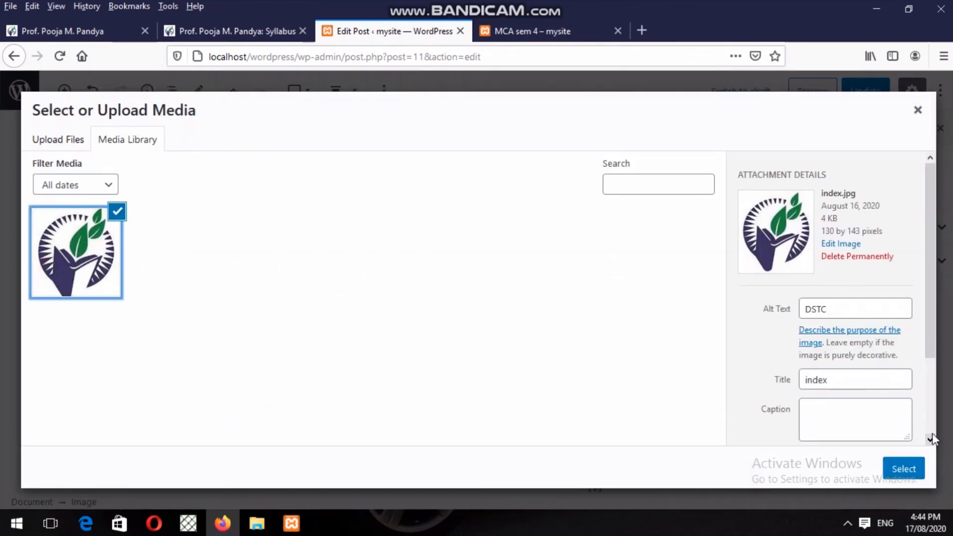
drag(933, 334, 933, 422)
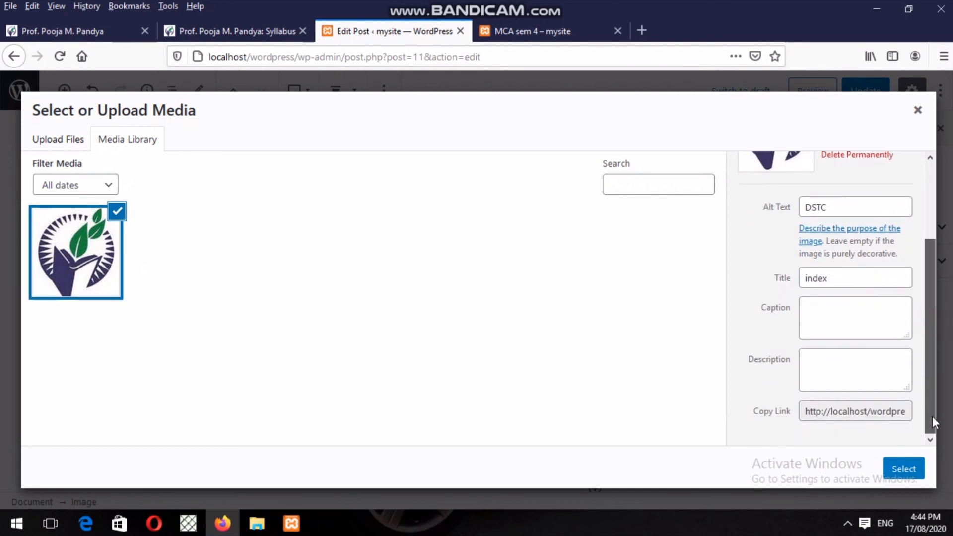
click(910, 459)
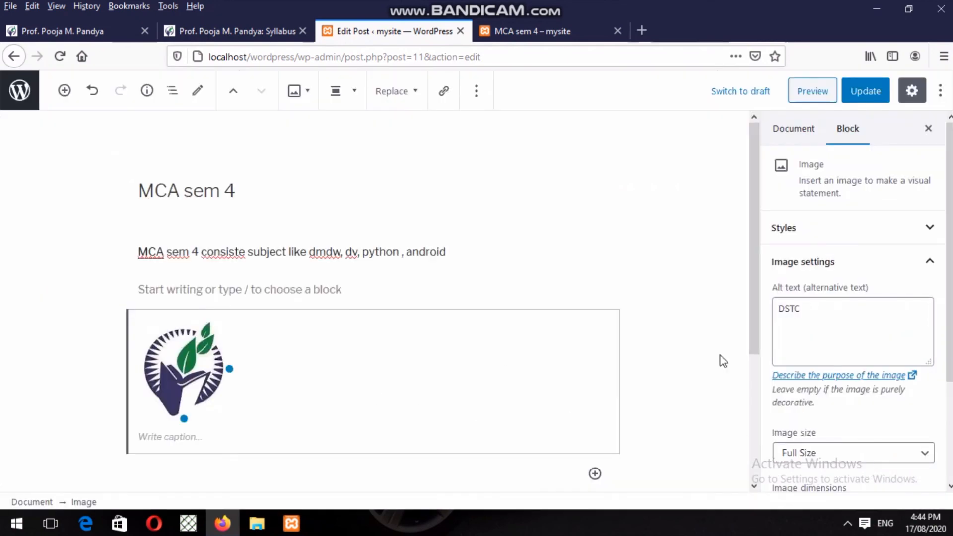
Examine the inserted image's Image size choices, dimensions and Advanced options in the block settings
click(922, 452)
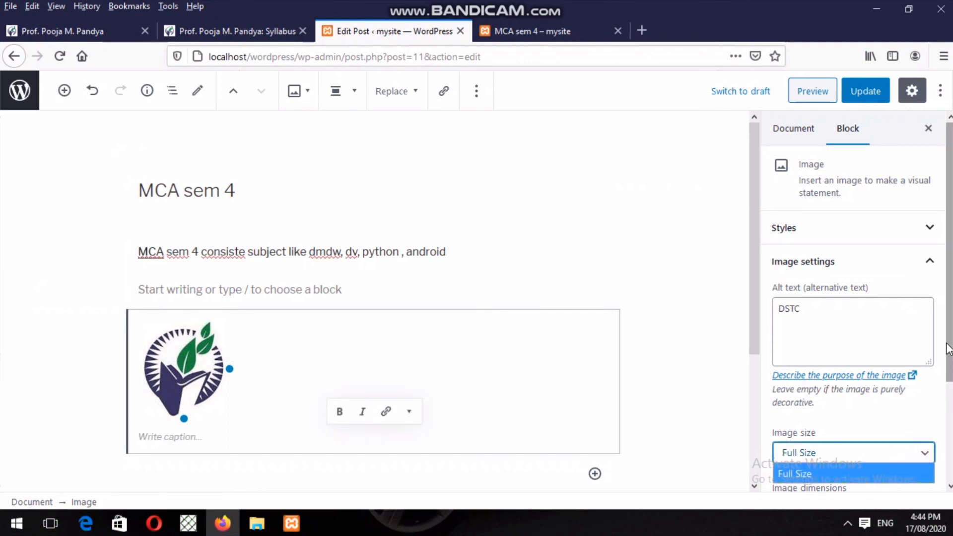
drag(949, 346, 950, 450)
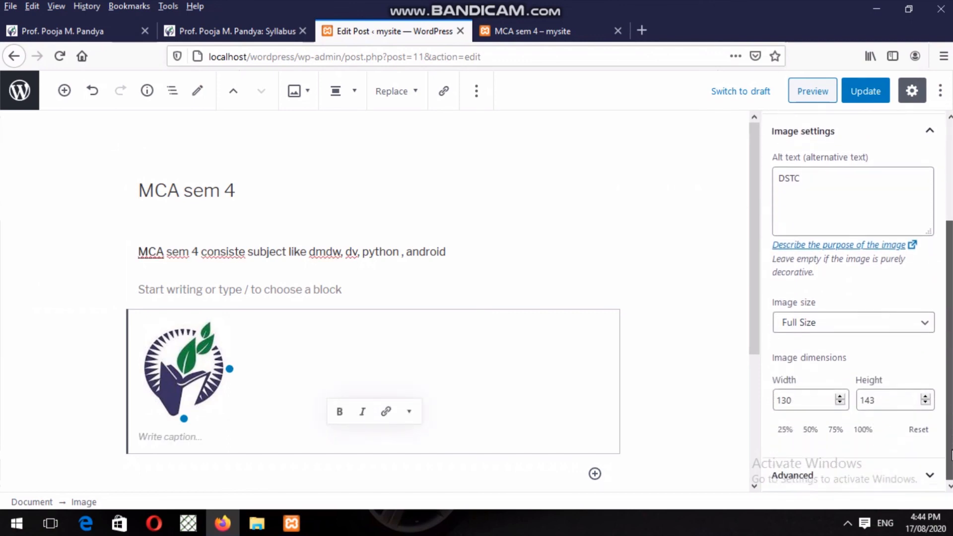
click(927, 476)
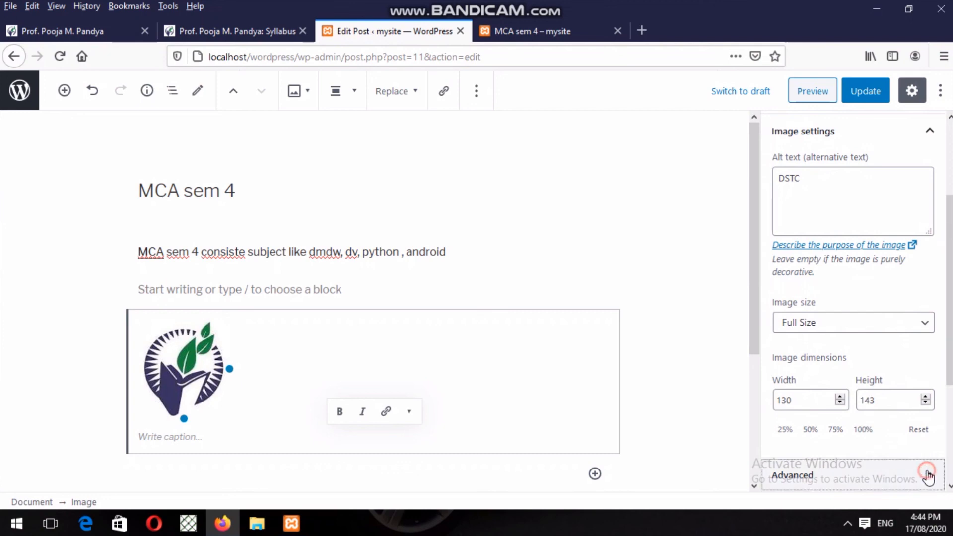
click(936, 477)
click(936, 475)
click(929, 475)
click(950, 463)
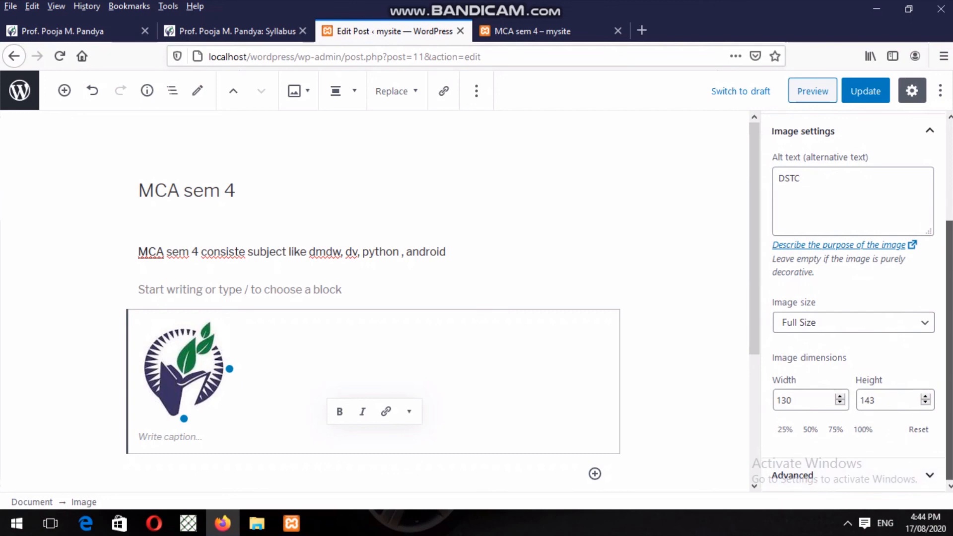
click(927, 476)
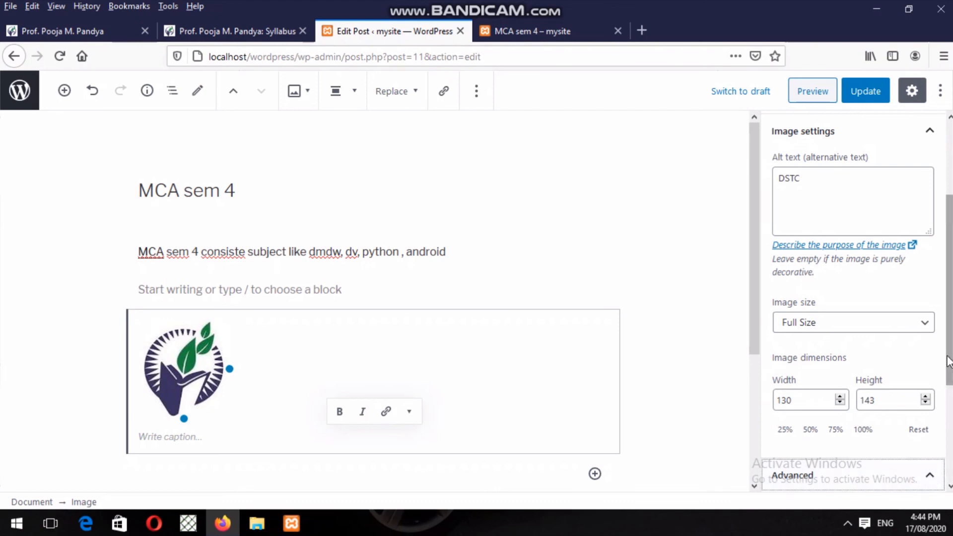
scroll(948, 467, down, 3)
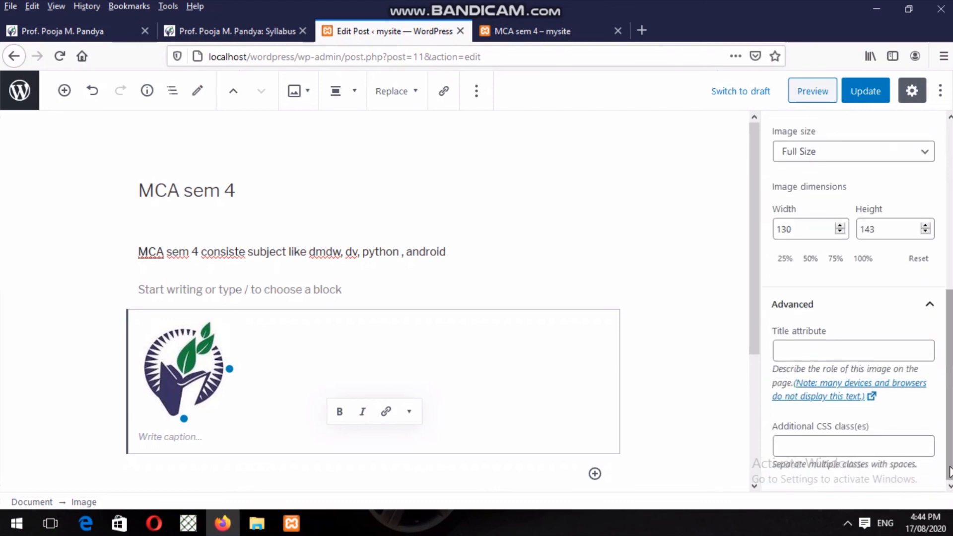
drag(949, 459, 948, 341)
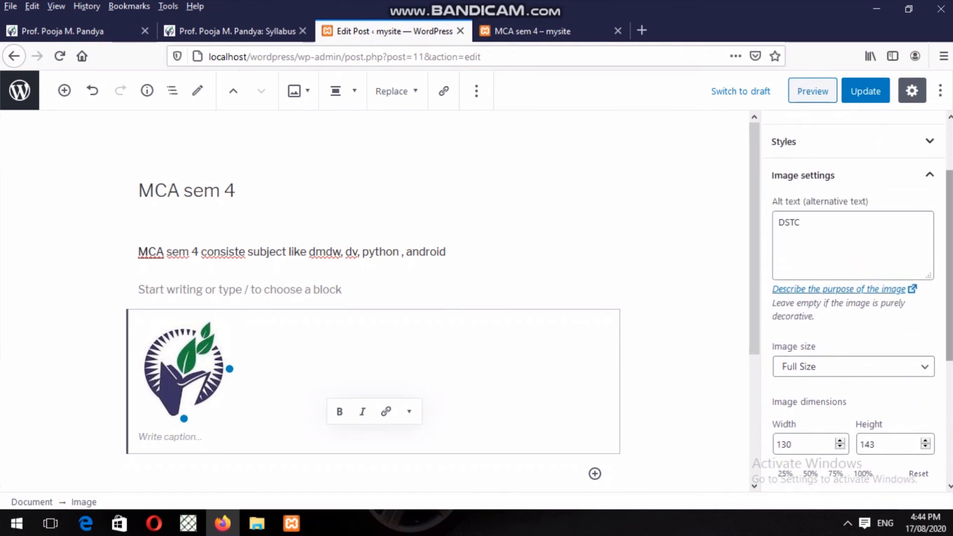
Examine the image block's Styles and Default Style choices, and return to the image size and dimension settings
click(841, 149)
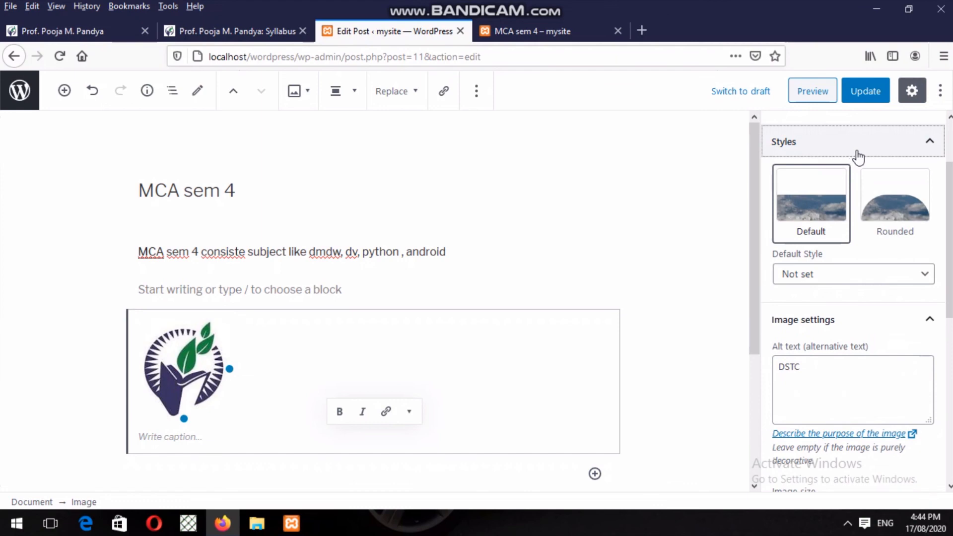
click(884, 274)
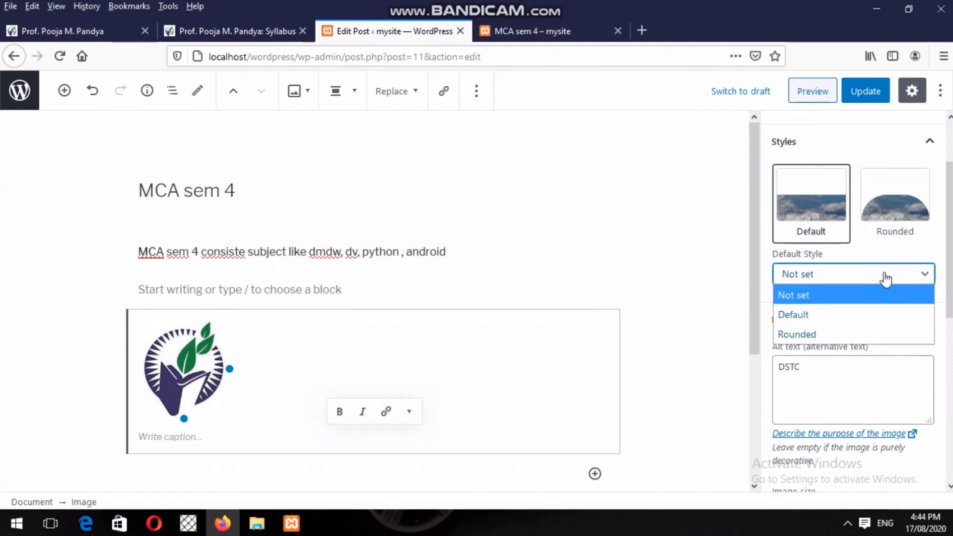
drag(948, 278, 949, 369)
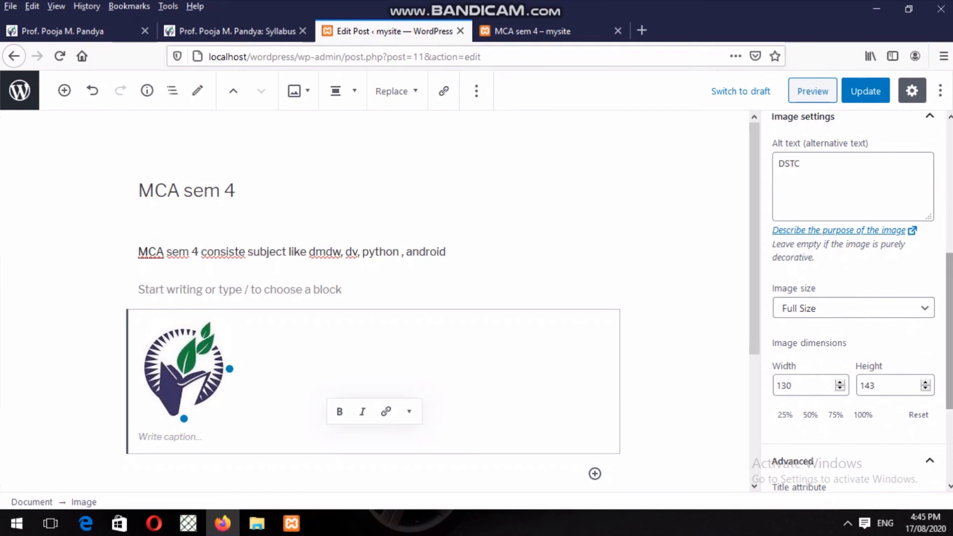
Check the Image size choices available for the image block in the MCA sem 4 post
scroll(853, 297, down, 5)
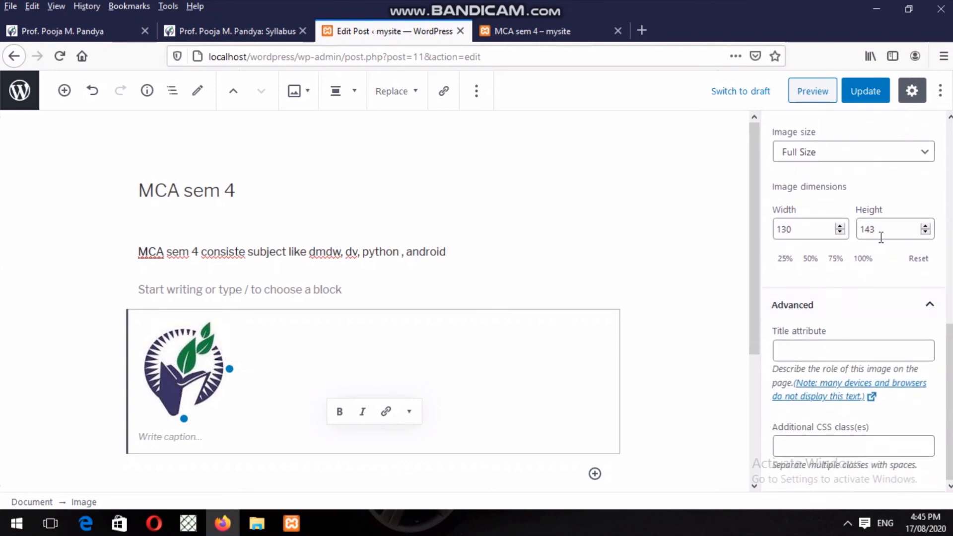
click(796, 150)
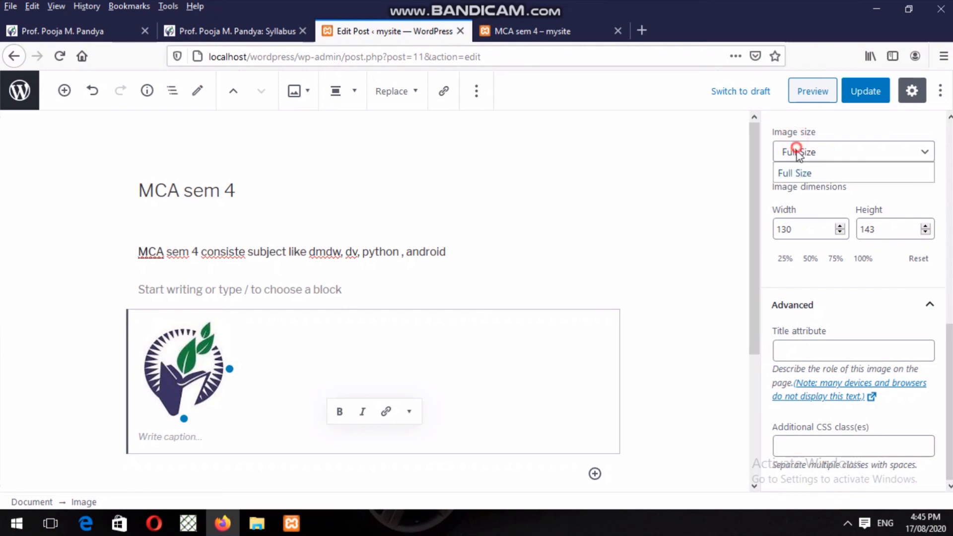
click(796, 151)
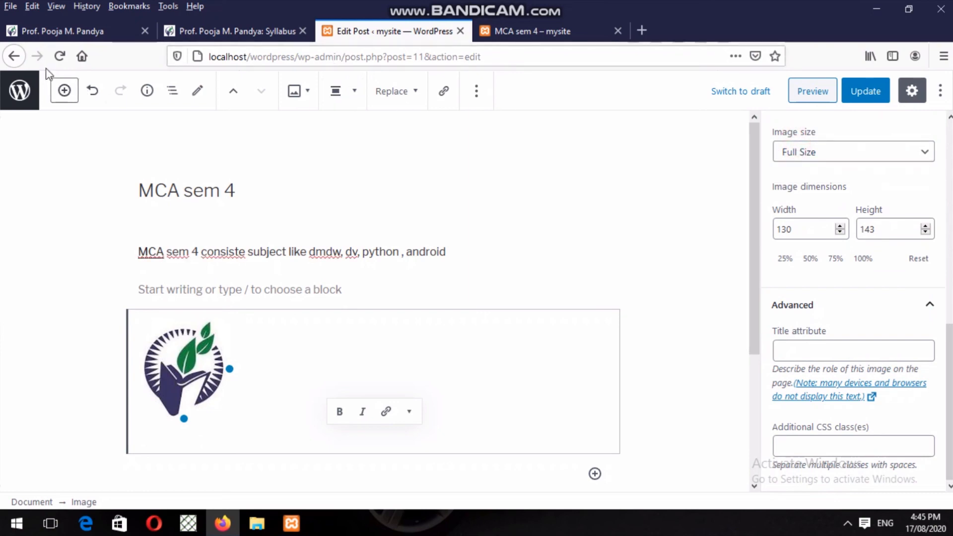
Leave the MCA sem 4 post editor without saving and open the Media settings
click(14, 56)
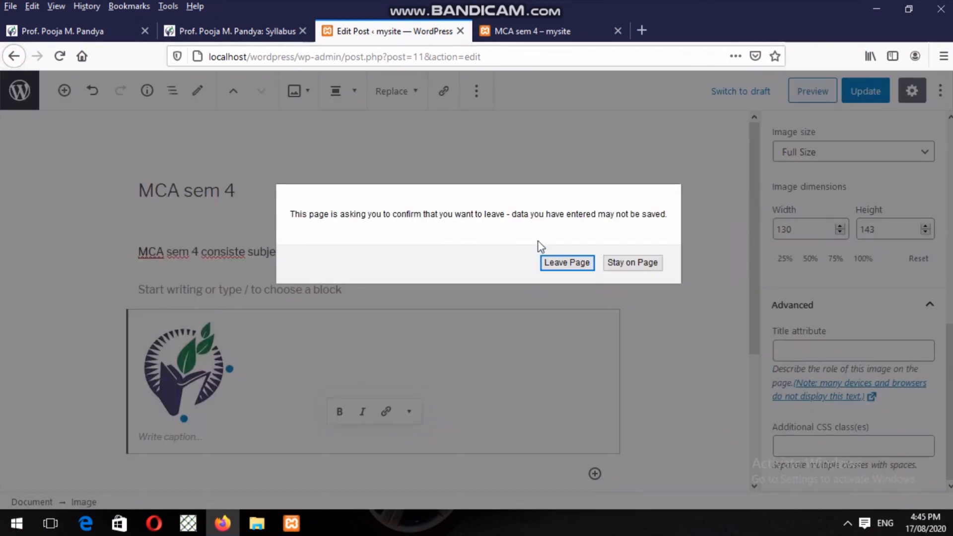
click(558, 261)
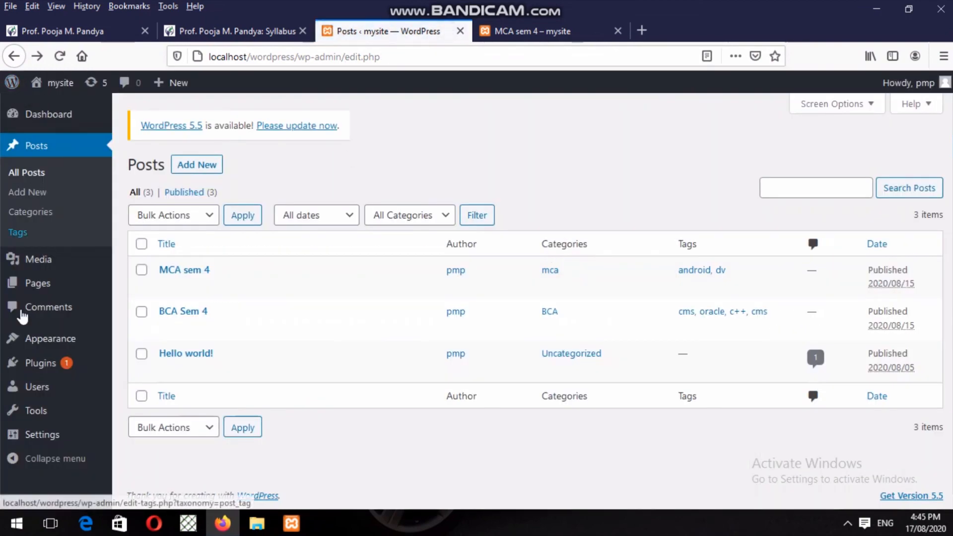
mouse_move(45, 433)
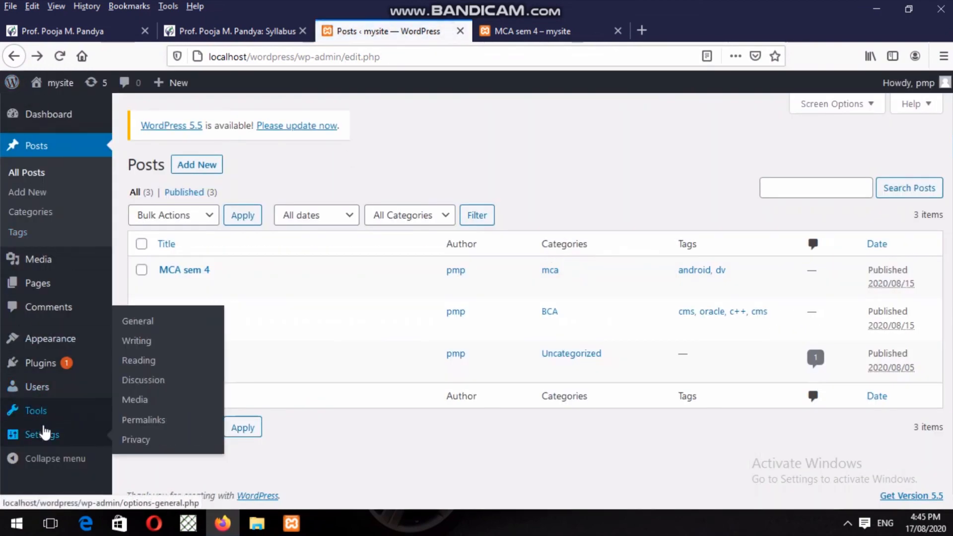
click(130, 403)
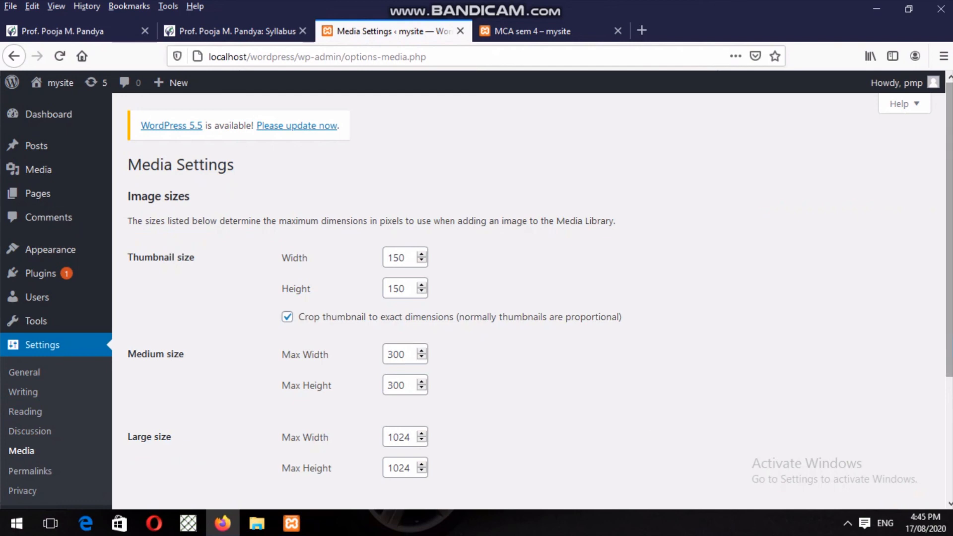
Review the thumbnail, medium and large image sizes, and toggle organizing uploads into month- and year-based folders off and on again
scroll(476, 298, down, 2)
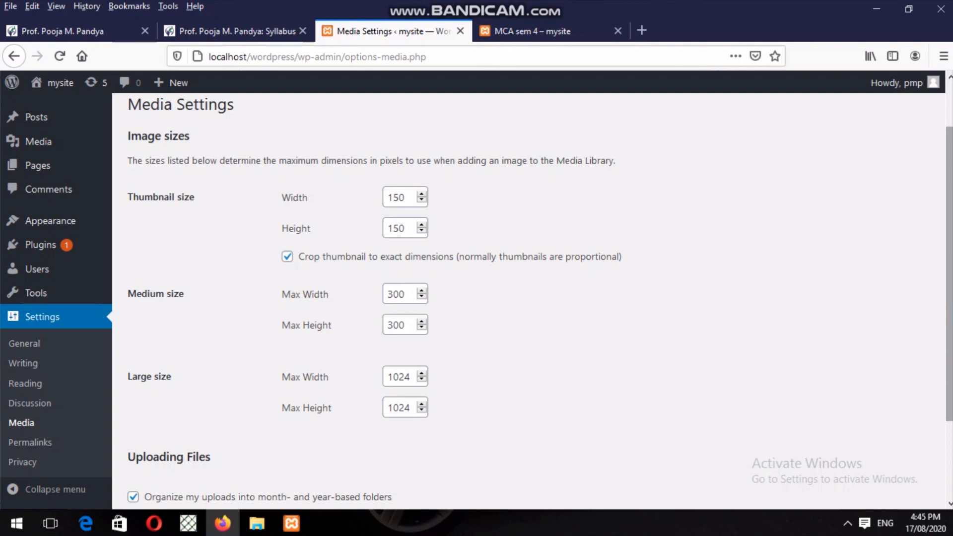
scroll(476, 298, down, 3)
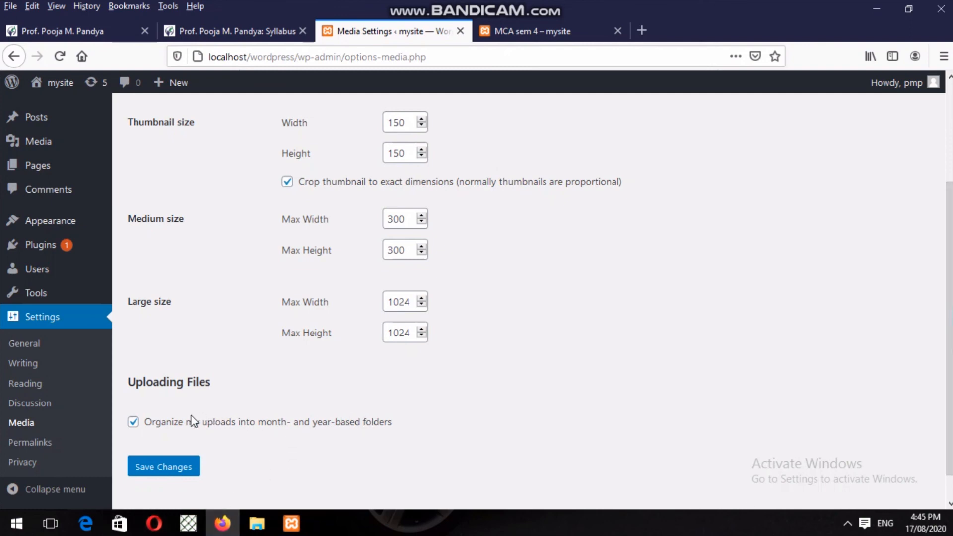
click(137, 426)
click(137, 425)
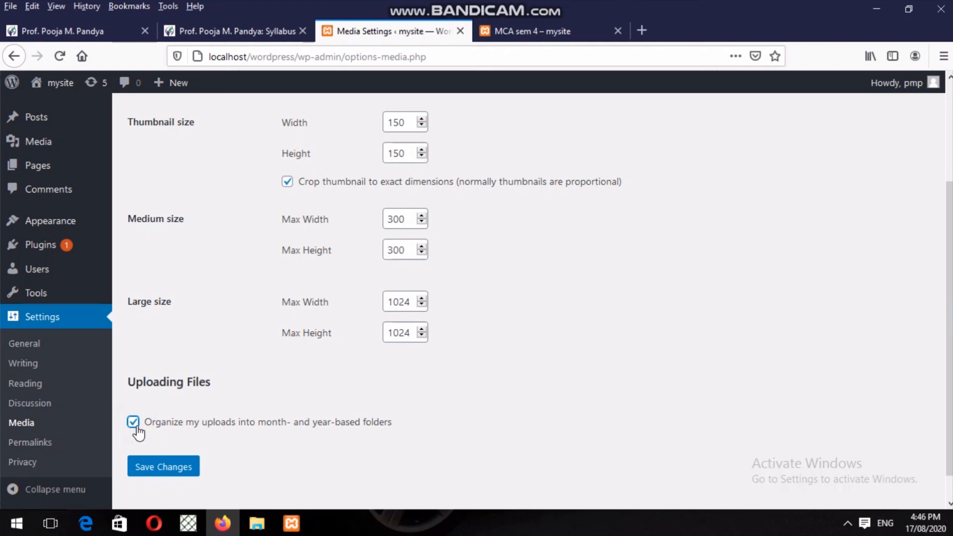
Open the Permalink settings, review the URL structures, and compare them with the address of the published MCA sem 4 post
click(28, 443)
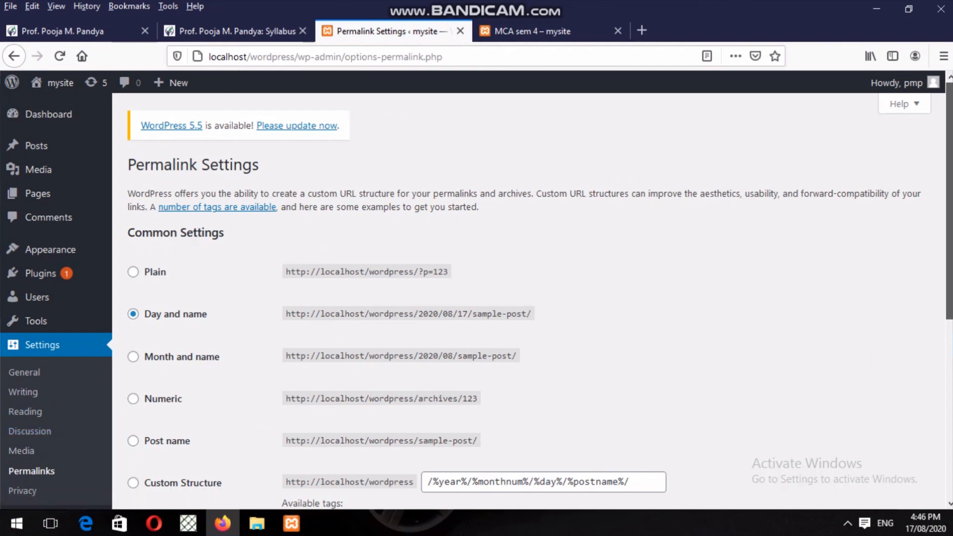
scroll(939, 413, down, 6)
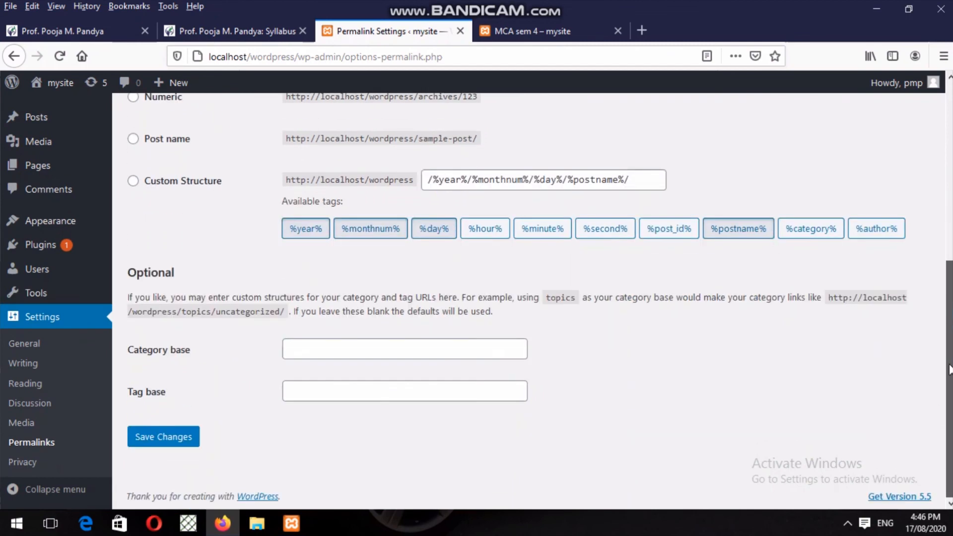
scroll(940, 414, up, 5)
scroll(950, 186, up, 1)
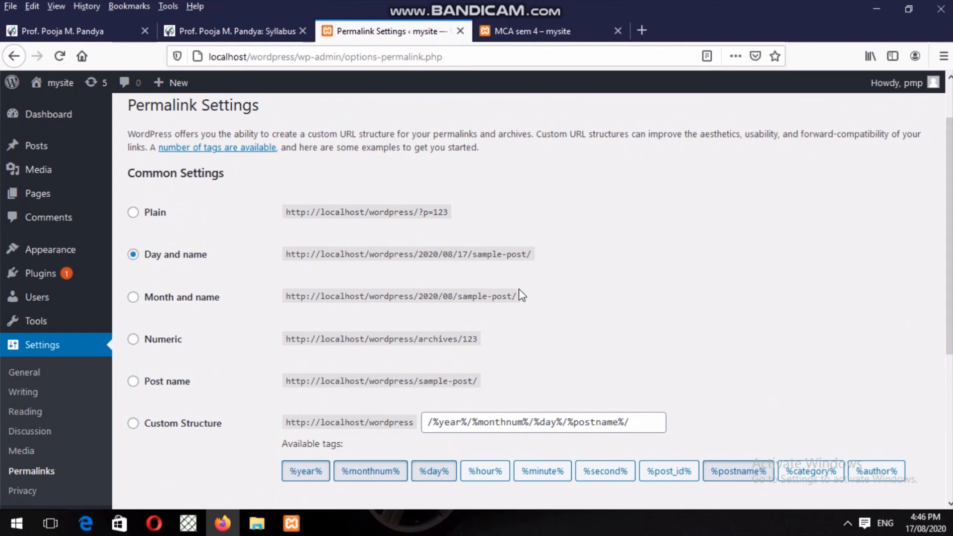
click(561, 33)
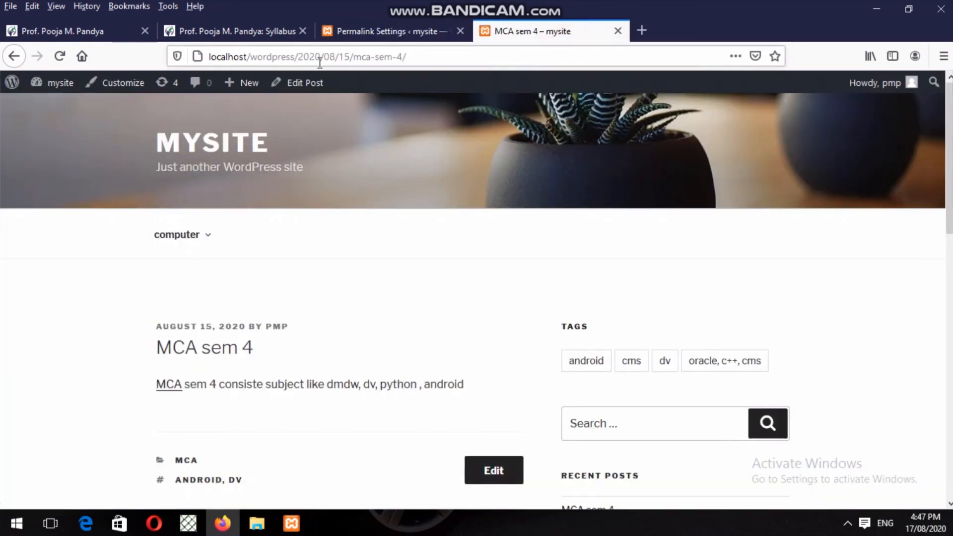
click(406, 37)
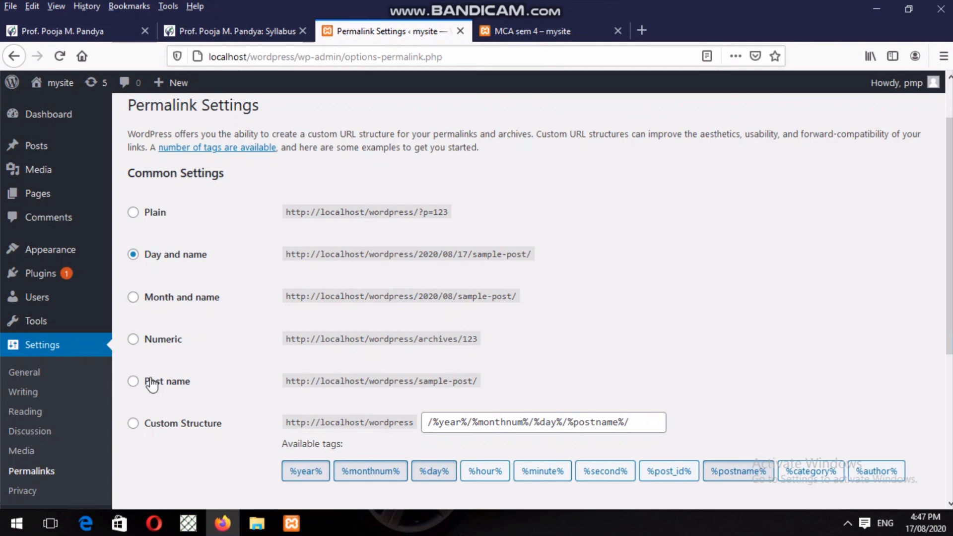
Choose Custom Structure, remove the %day% tag to give /%year%/%monthnum%/%postname%/, and save the permalink changes
click(164, 432)
click(645, 425)
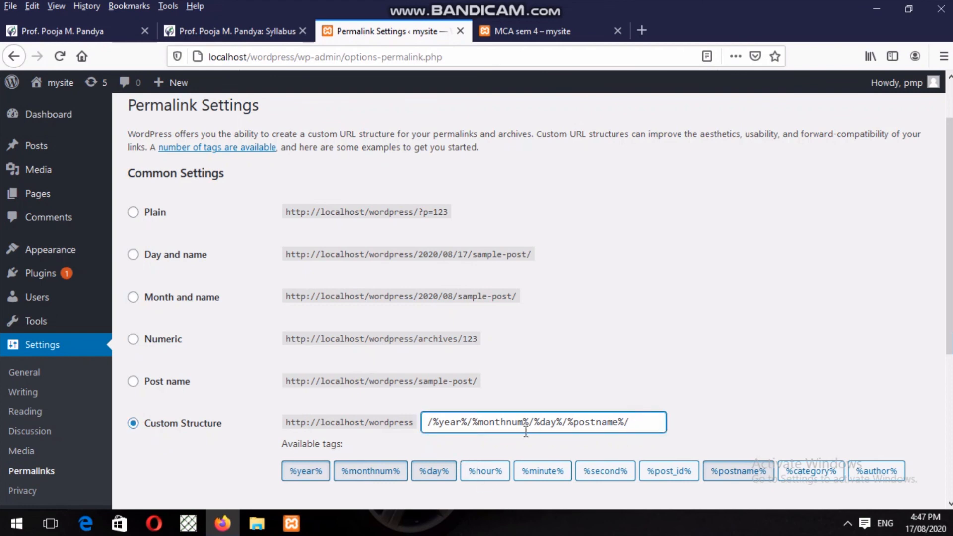
click(447, 472)
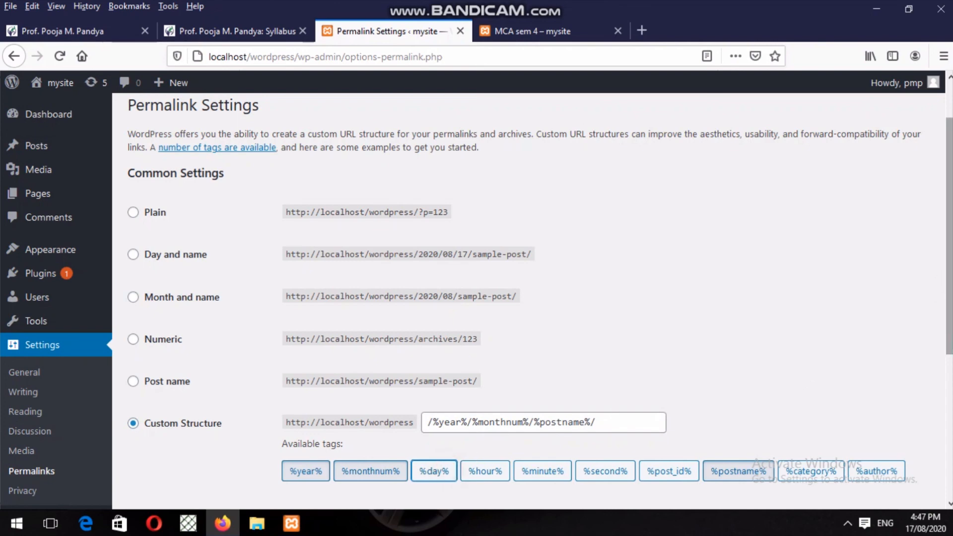
drag(949, 238, 949, 381)
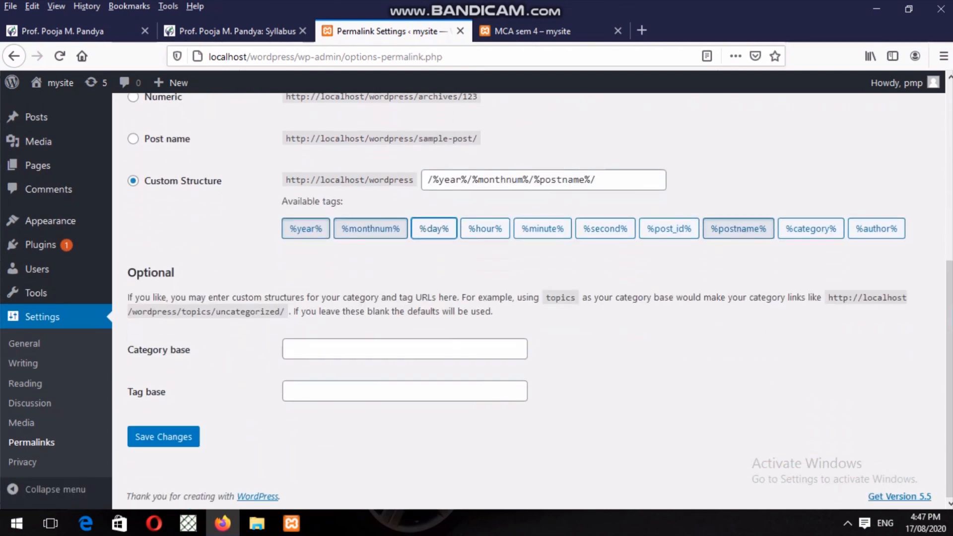
click(132, 440)
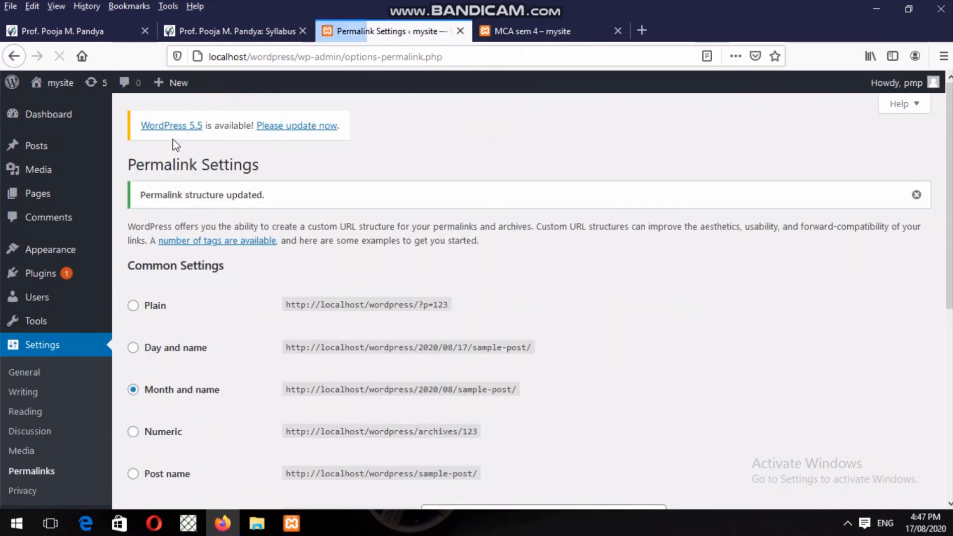
Visit the site and open the MCA sem 4 post to check its URL, and return to the Permalink settings
right_click(65, 88)
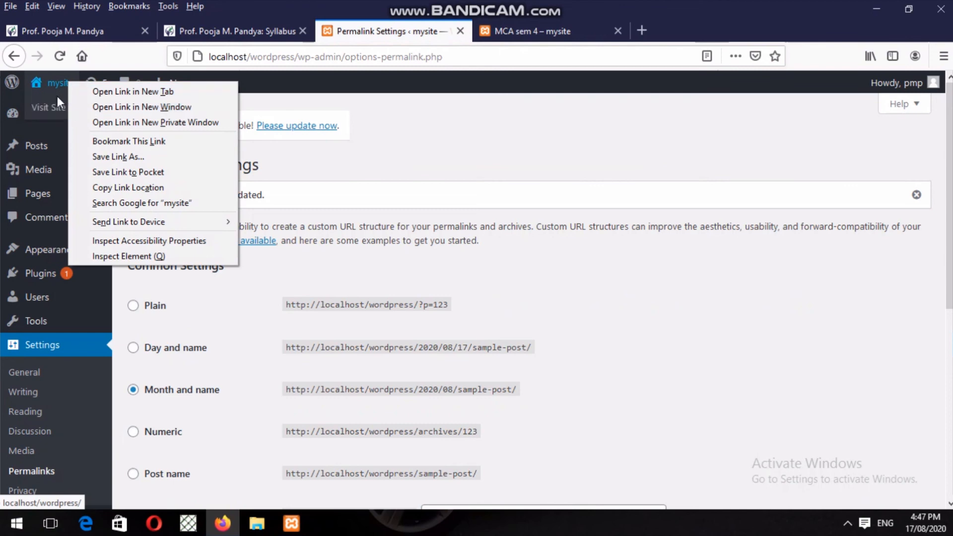
click(57, 109)
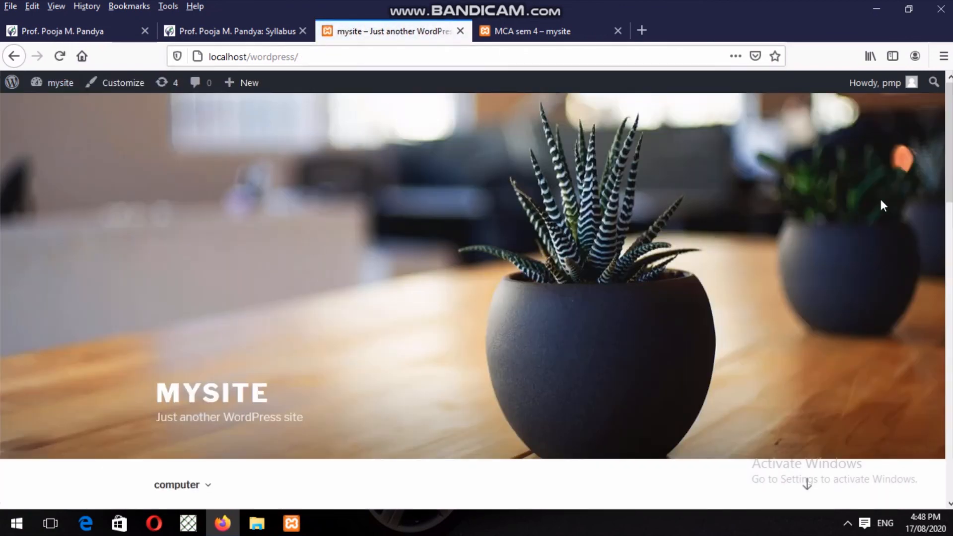
scroll(807, 484, down, 7)
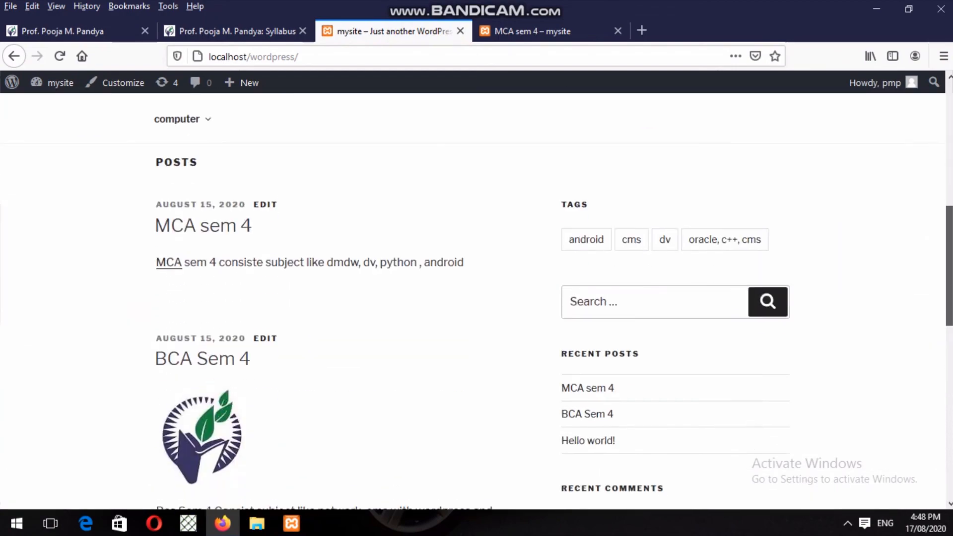
click(171, 227)
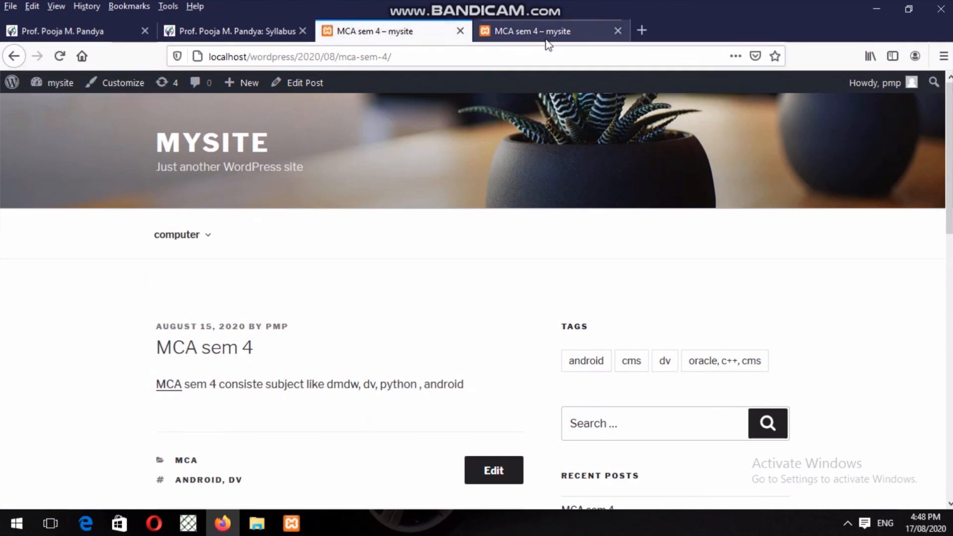
click(14, 56)
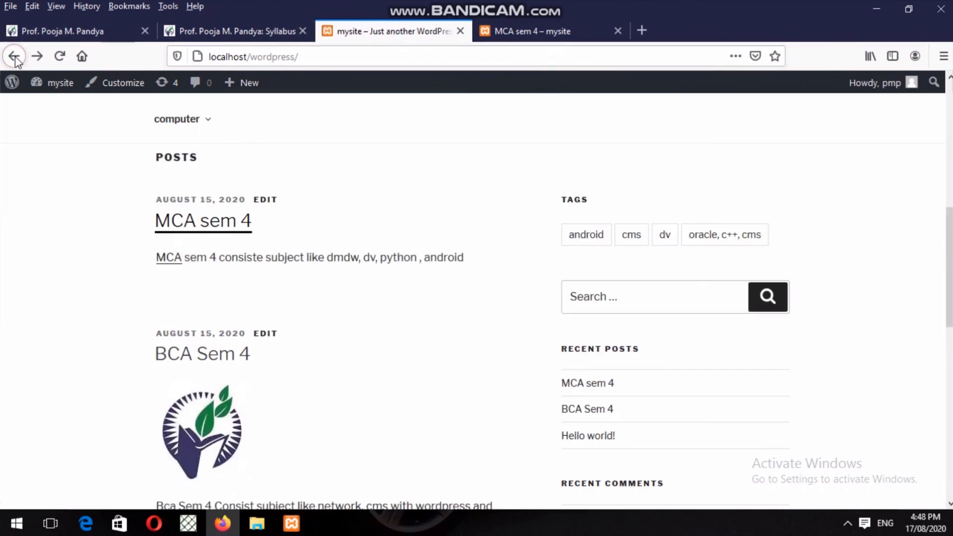
click(15, 57)
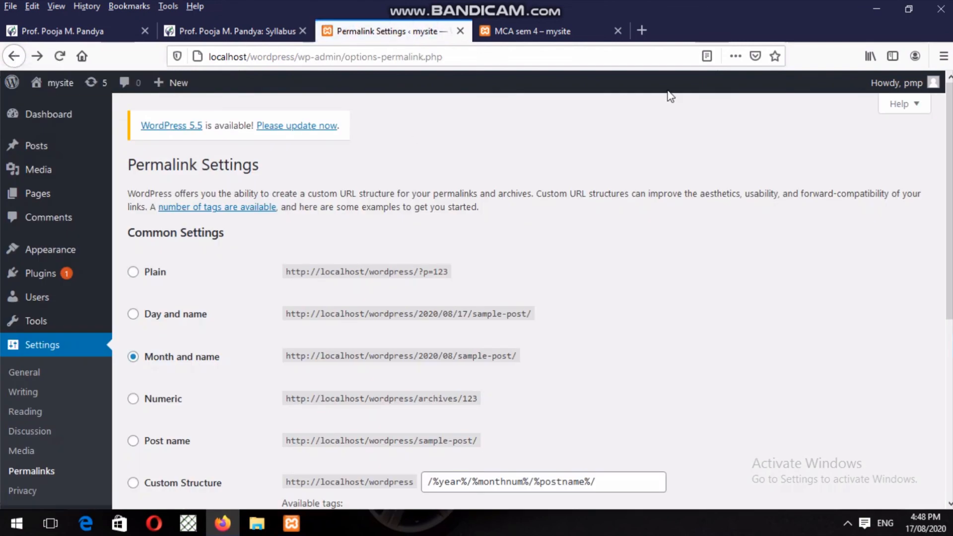
Review the permalink structures, available tags and optional category and tag bases, and save the Permalink settings again
scroll(949, 355, down, 6)
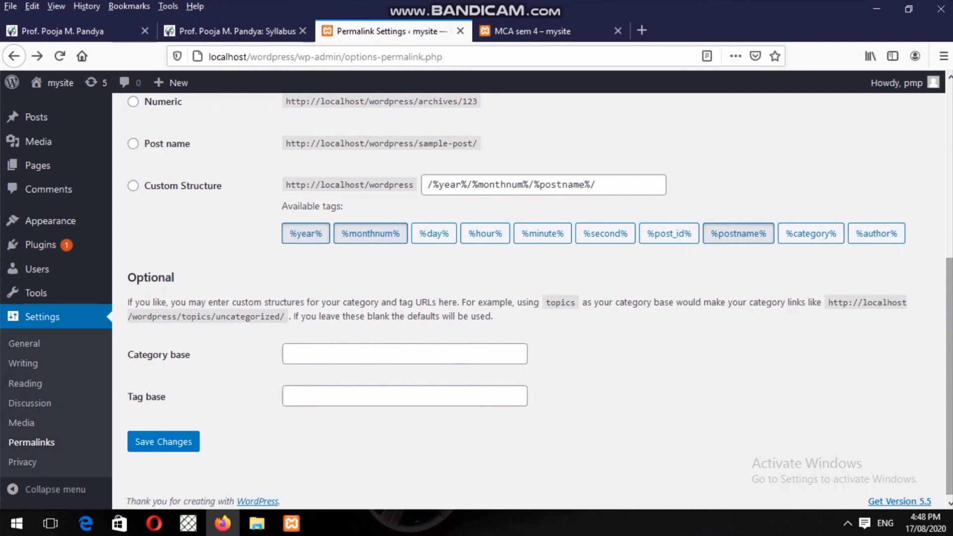
drag(949, 375, 949, 266)
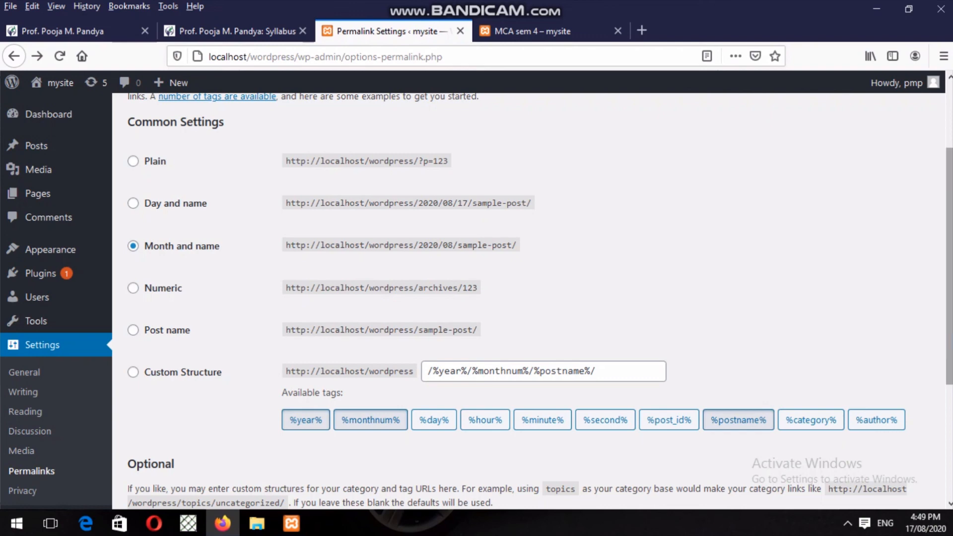
scroll(949, 268, down, 3)
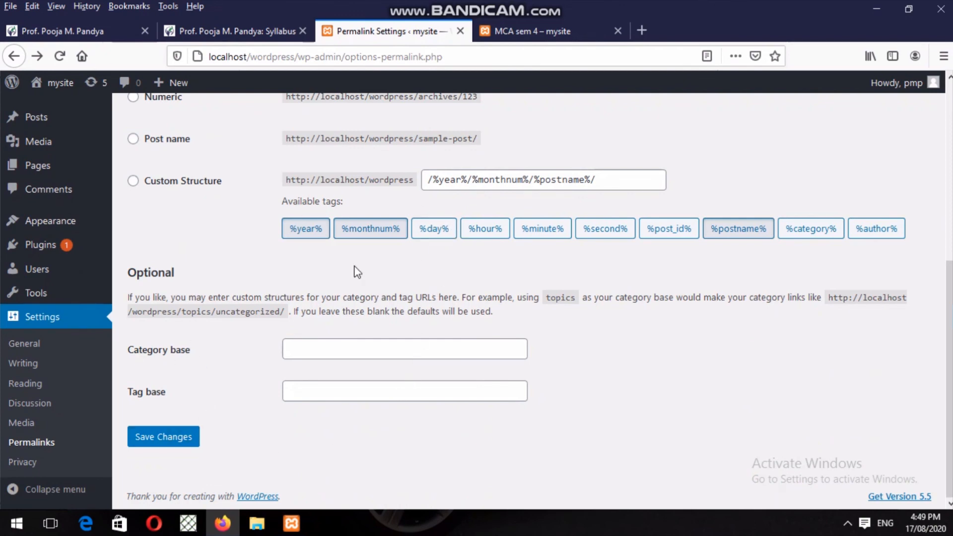
click(155, 441)
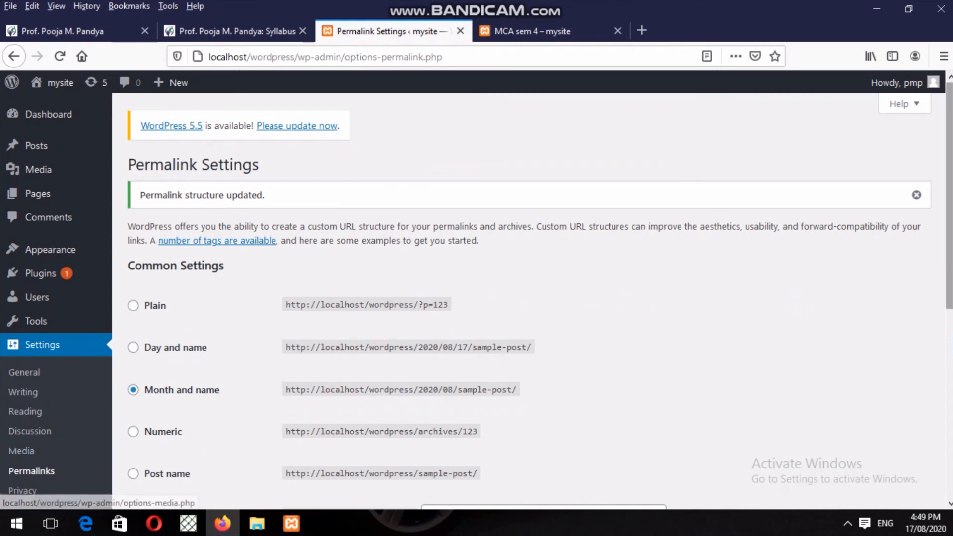
Look at the Privacy settings page, and switch to the Syllabus page's list of WordPress setting topics
scroll(476, 276, down, 1)
scroll(454, 379, down, 2)
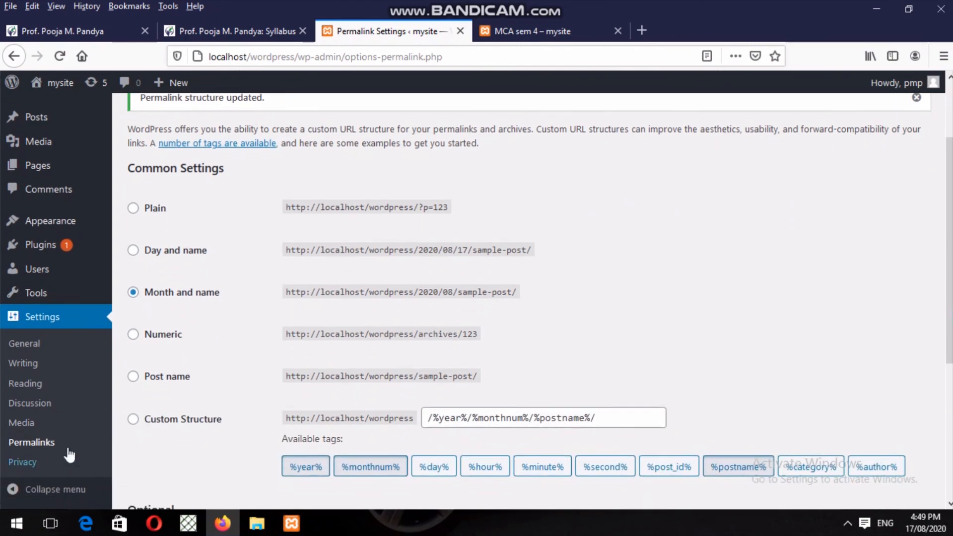
click(22, 464)
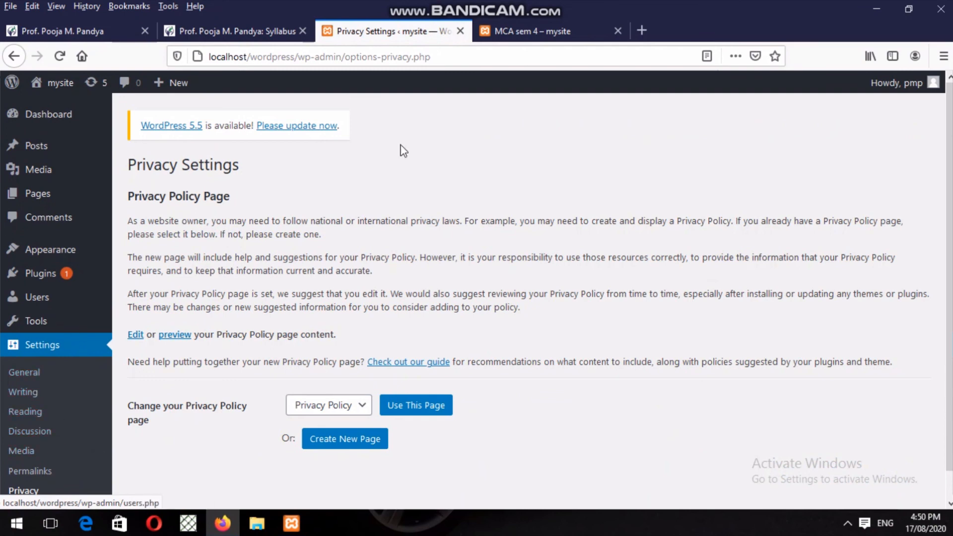
click(251, 32)
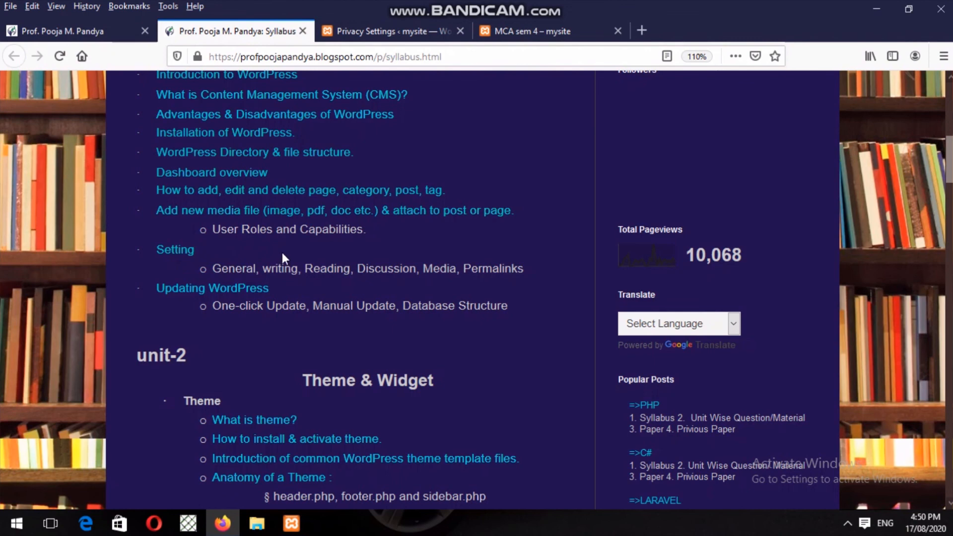
click(846, 525)
click(820, 467)
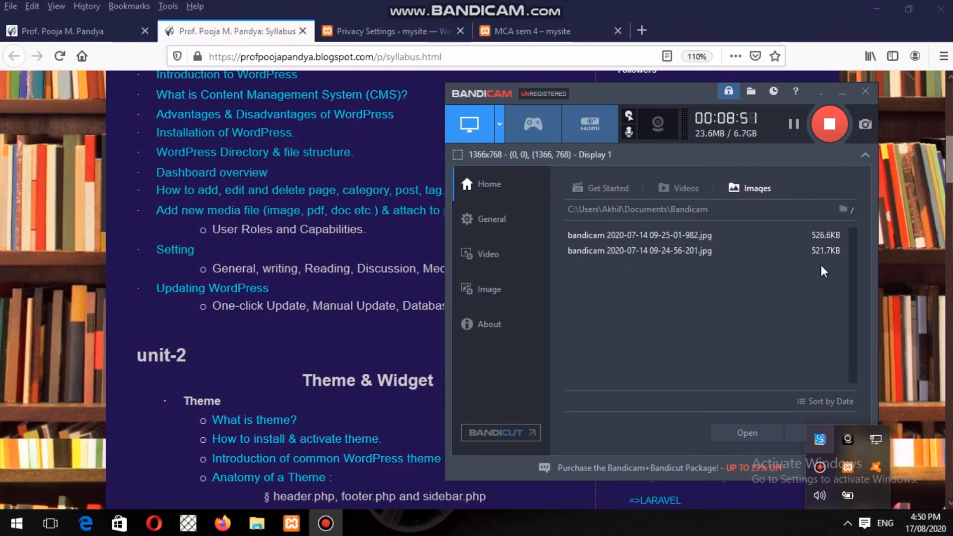